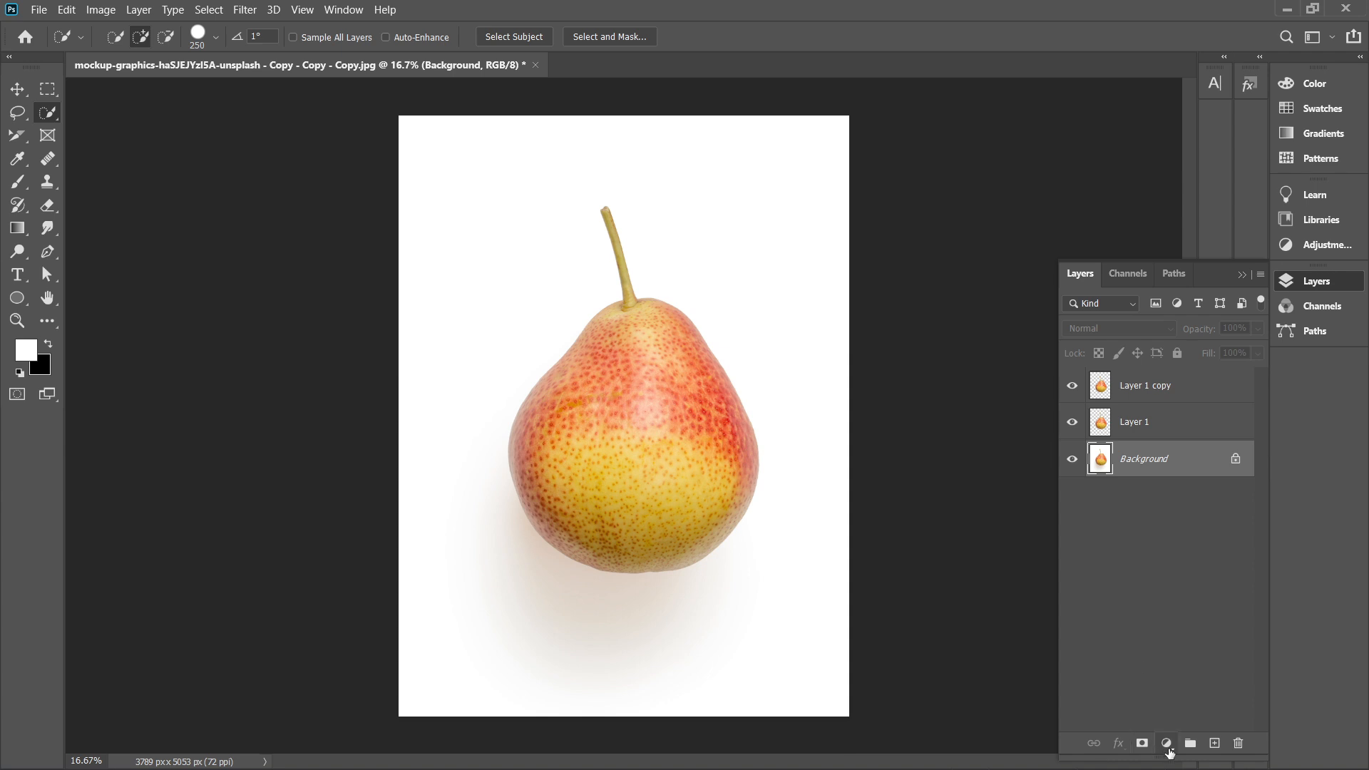
Add a Gradient Fill layer above the Background using the white-to-black preset from the Basics gradients
click(1168, 744)
click(1210, 457)
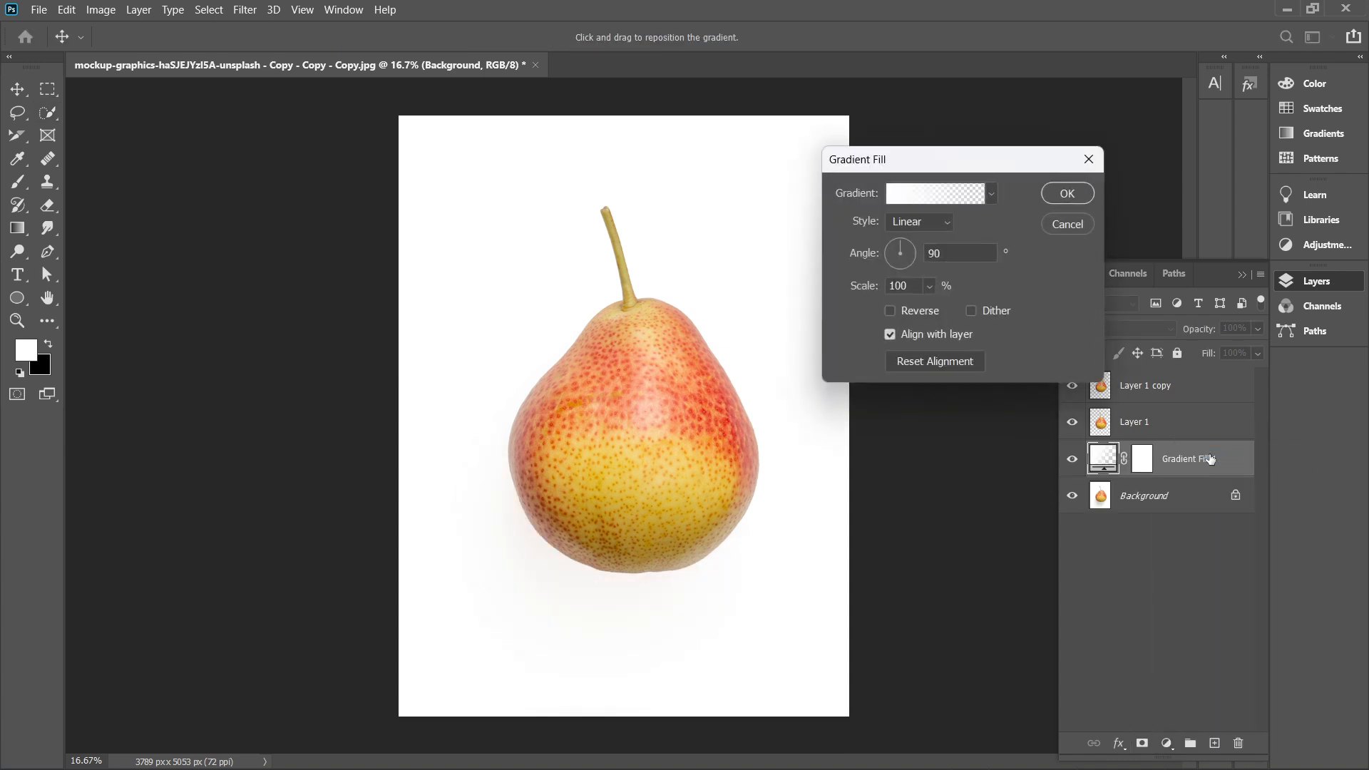
click(991, 194)
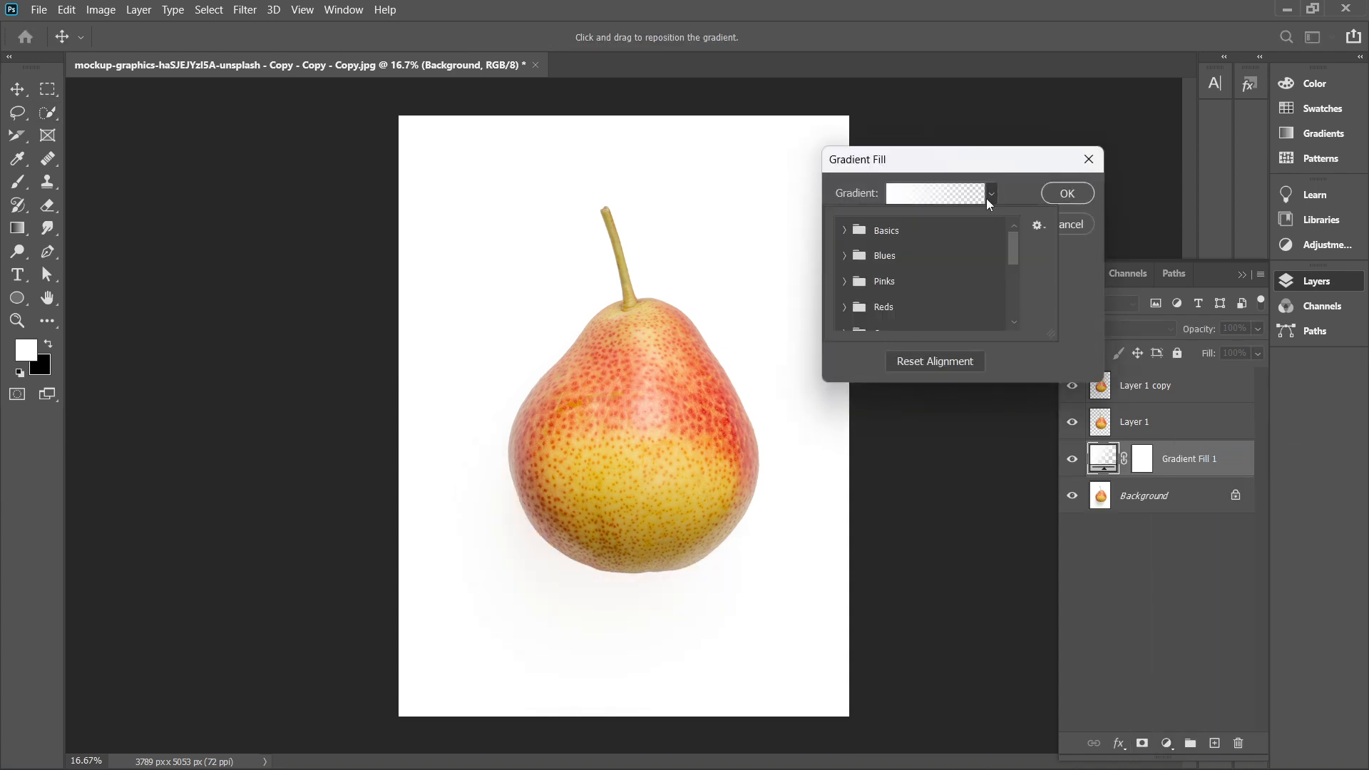
click(844, 231)
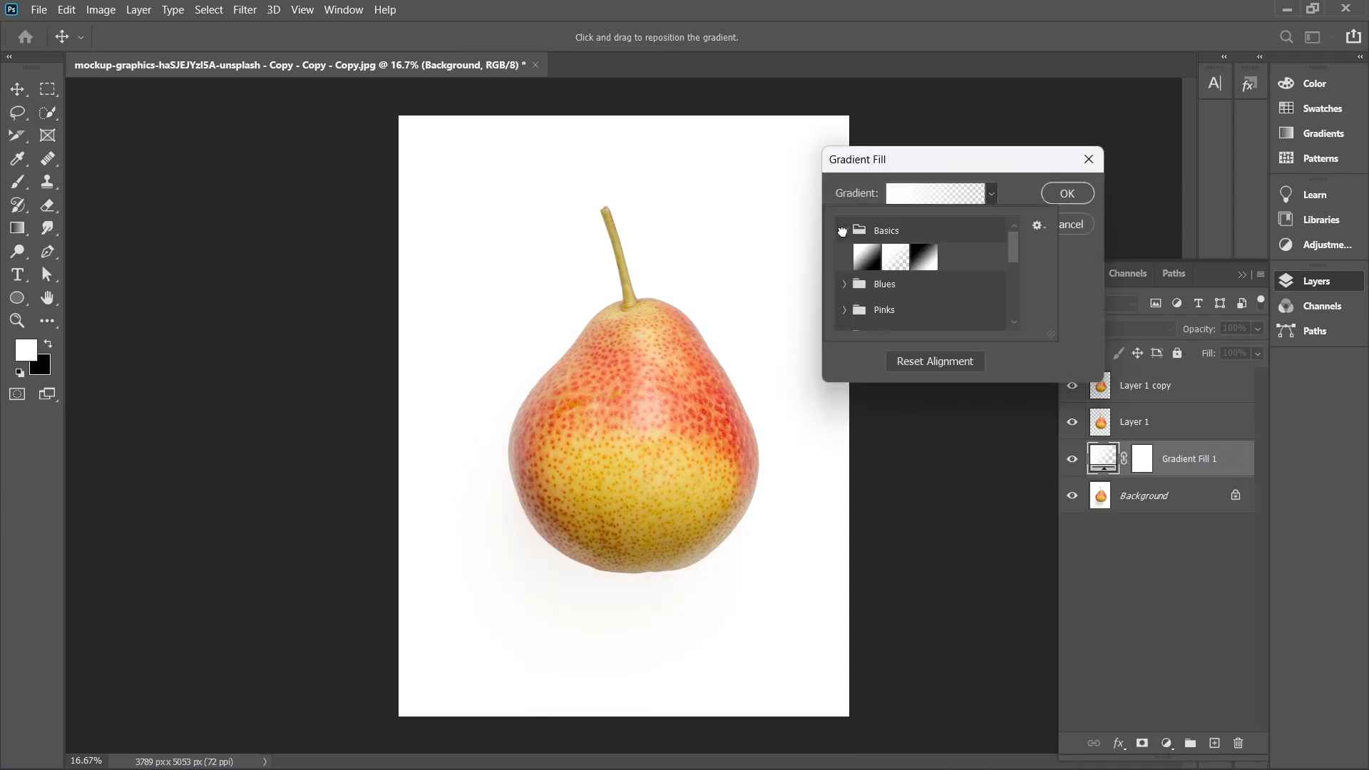
click(879, 265)
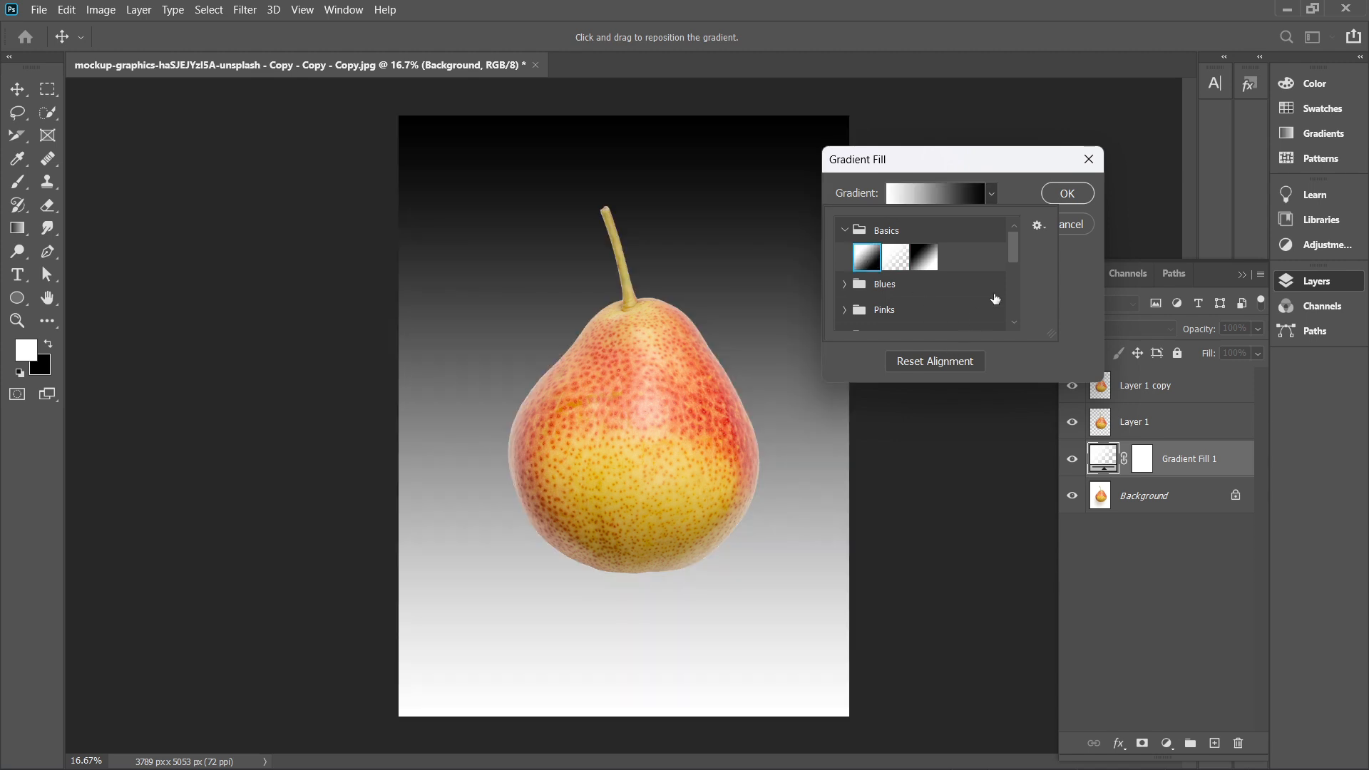
Recolour the gradient's black stop to orange-yellow f5bb50 by sampling the pear's skin
click(915, 202)
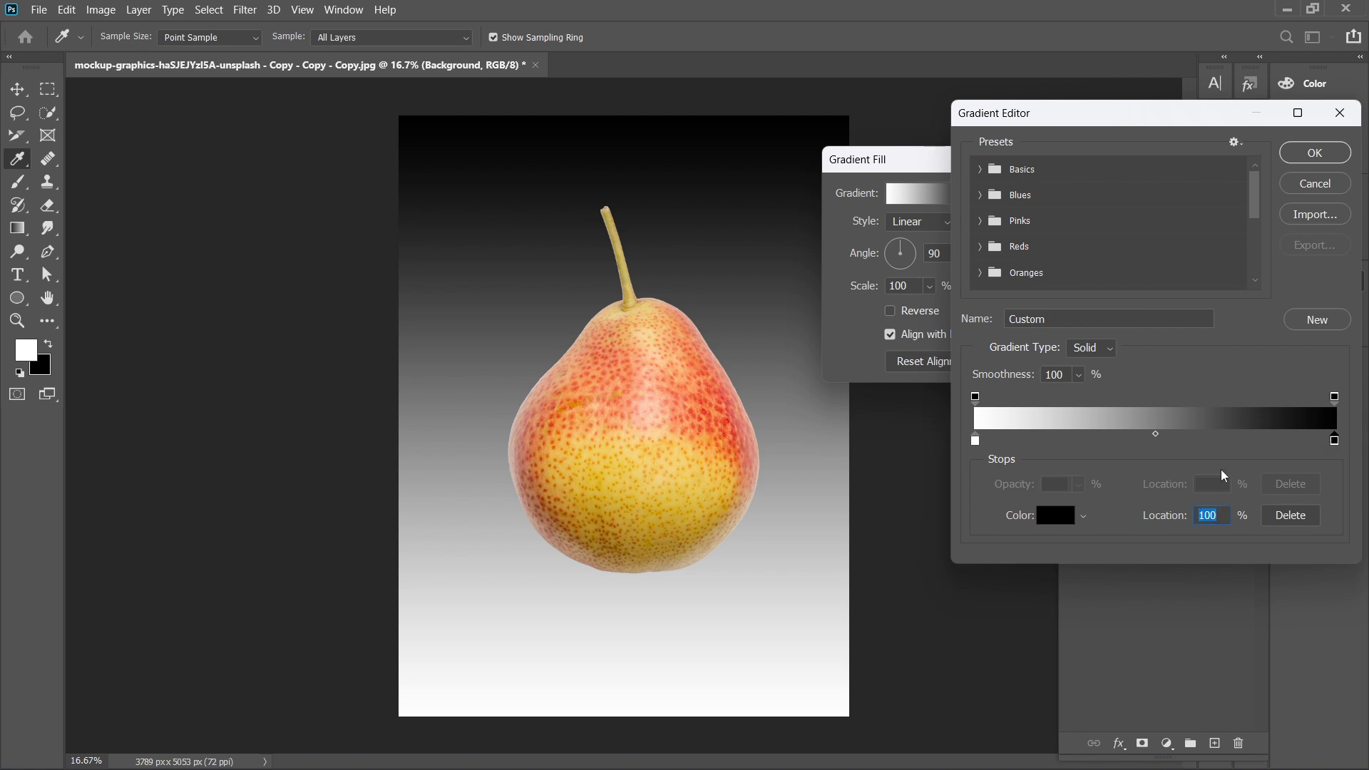
click(1061, 522)
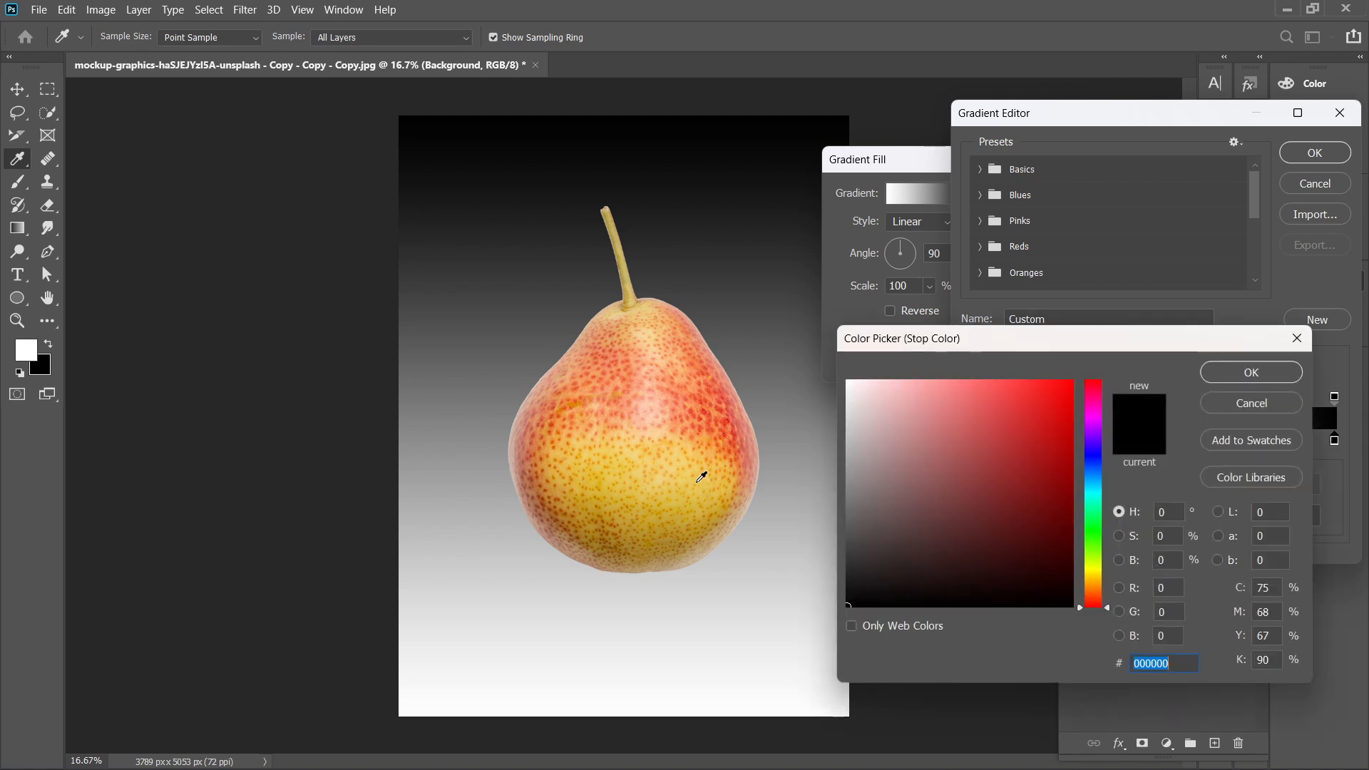
click(683, 457)
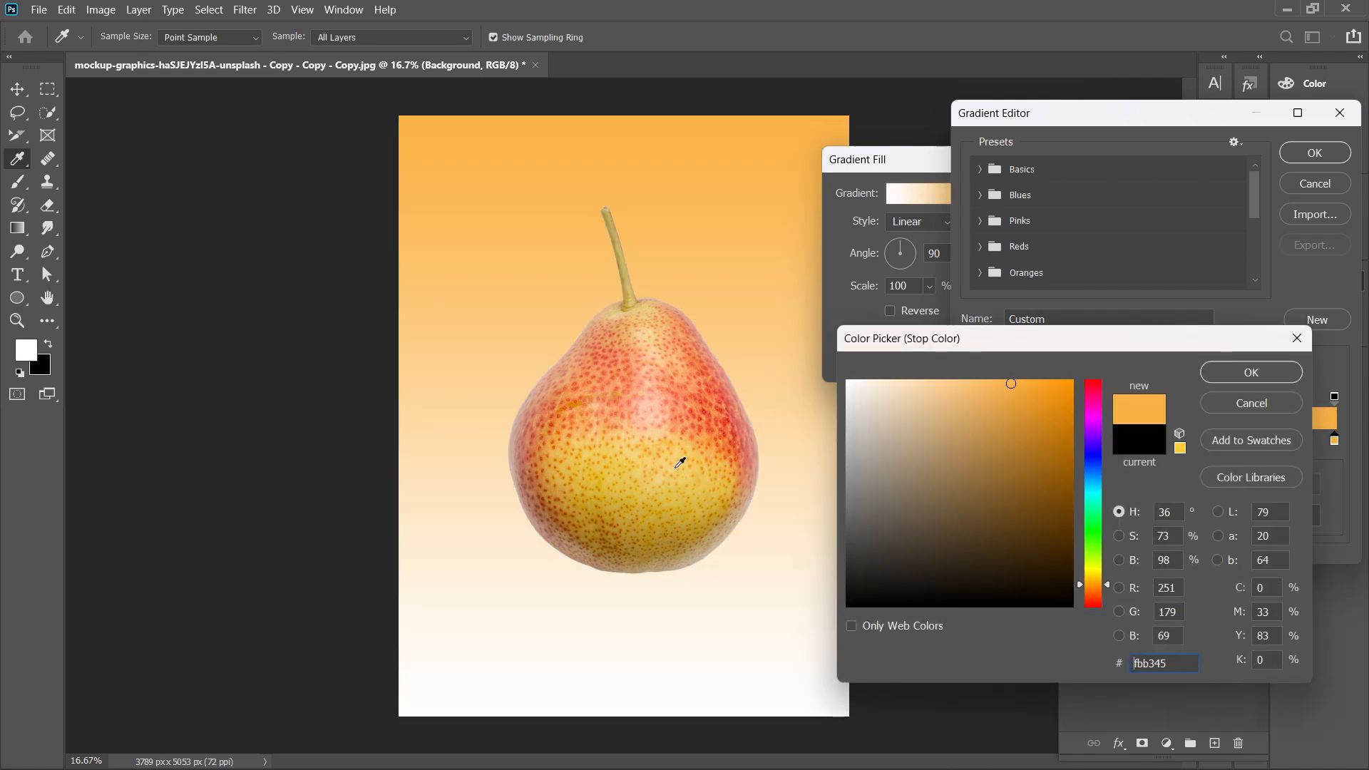
click(677, 471)
click(684, 456)
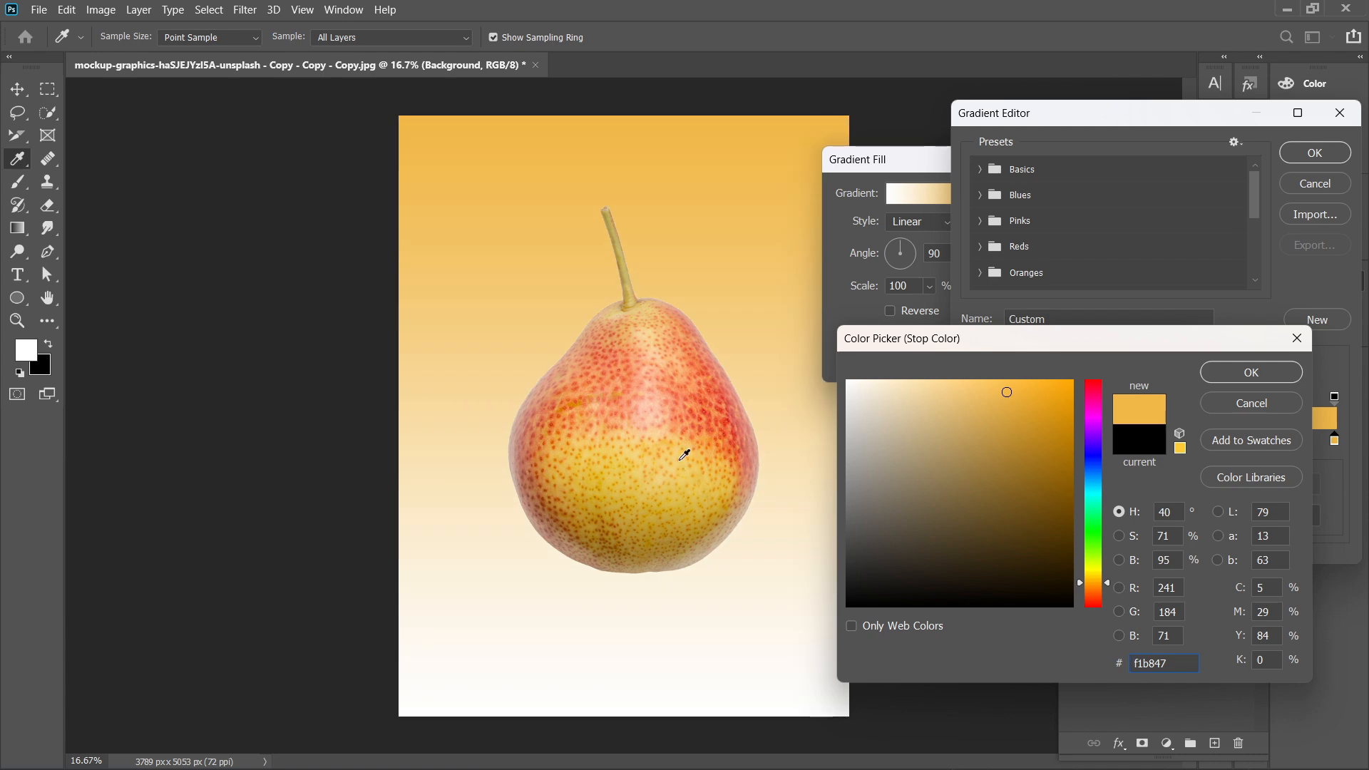
click(662, 463)
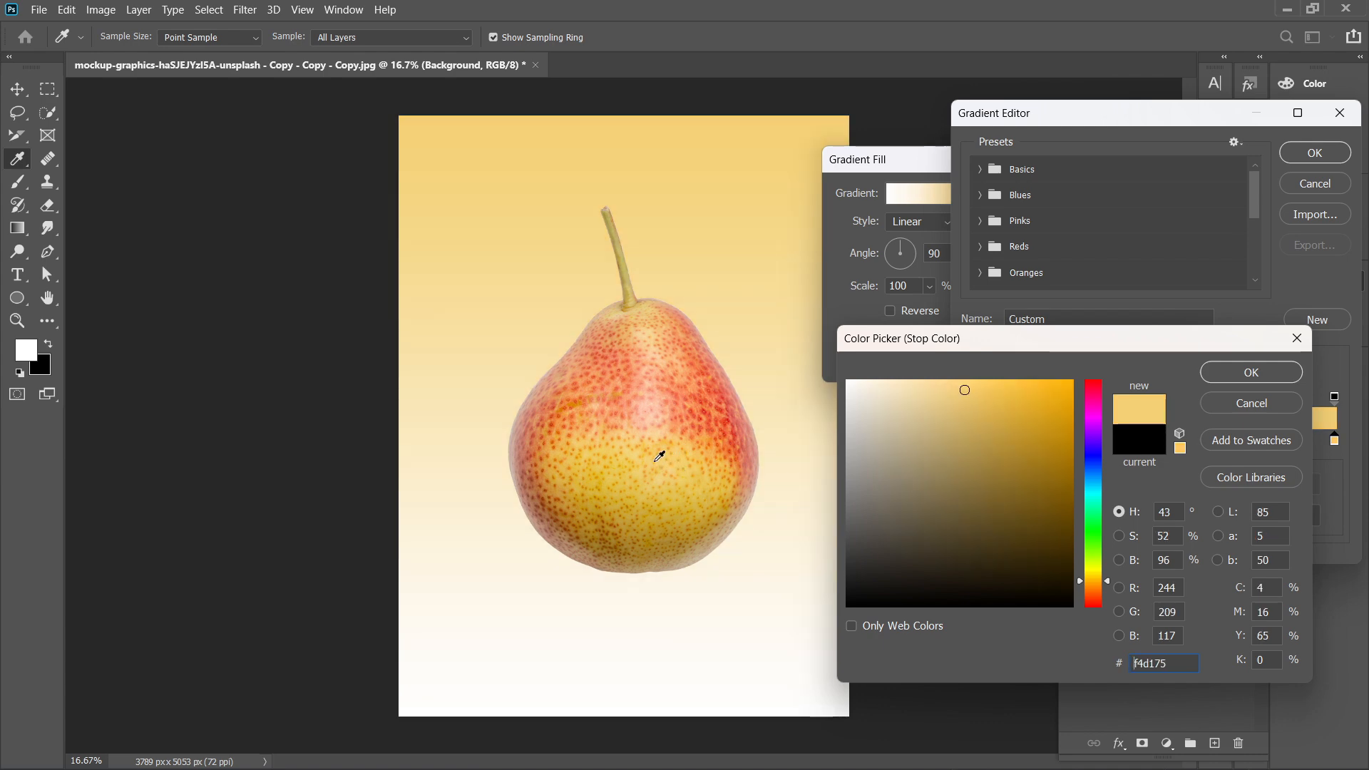
click(658, 462)
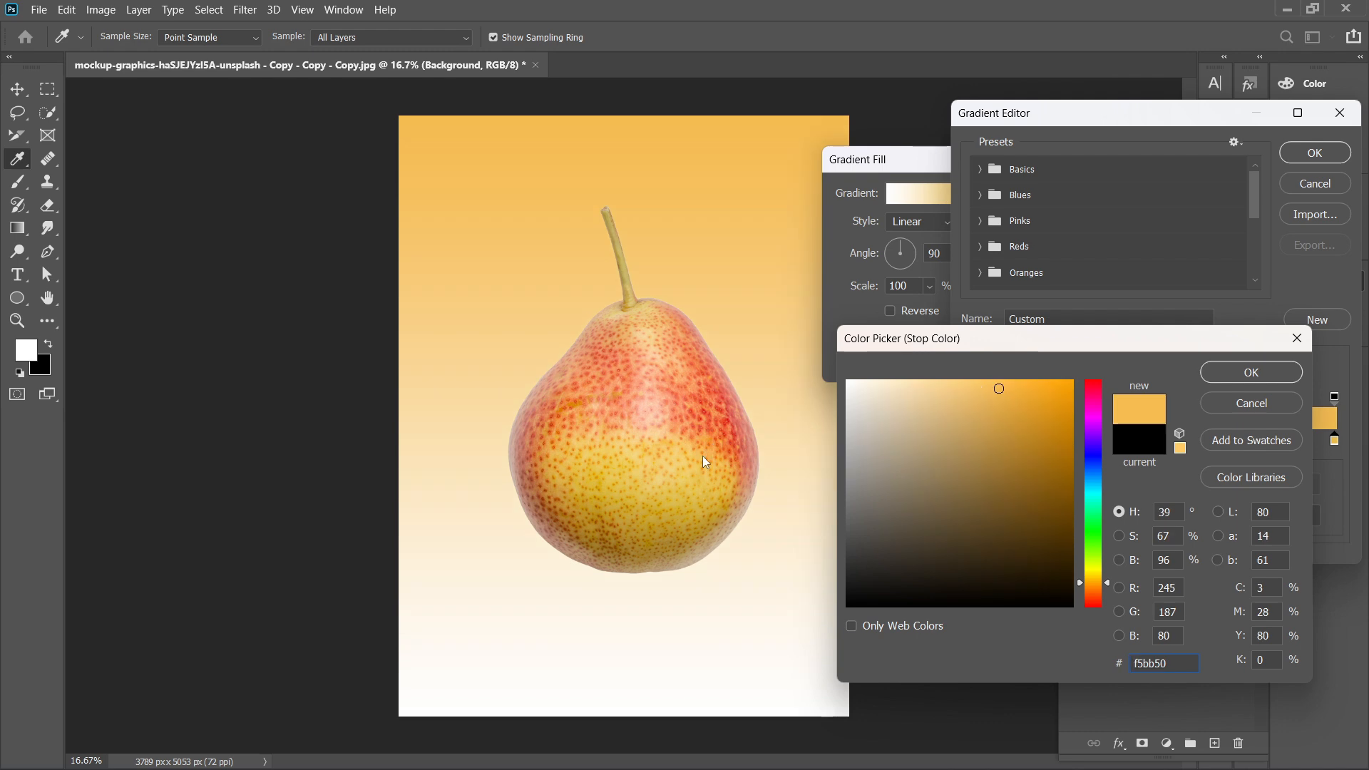
click(1210, 405)
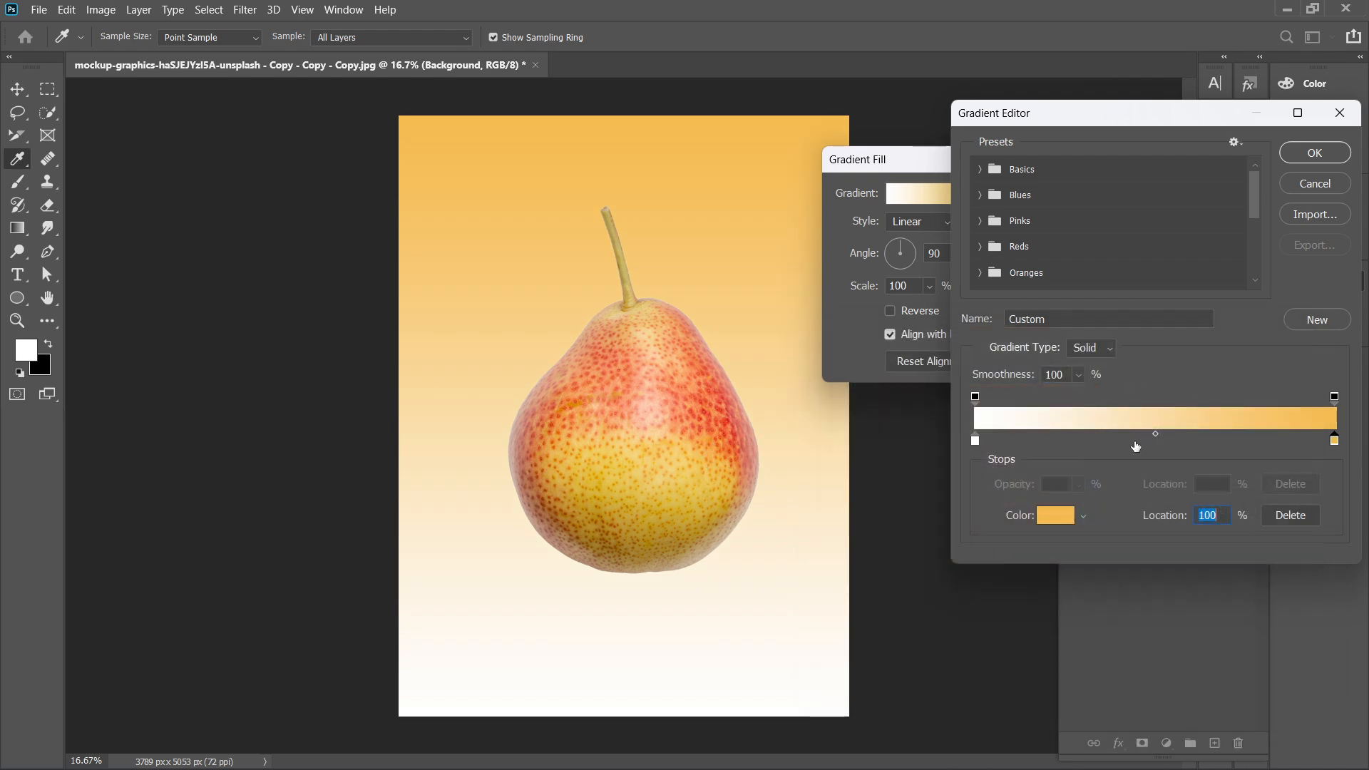
click(1322, 155)
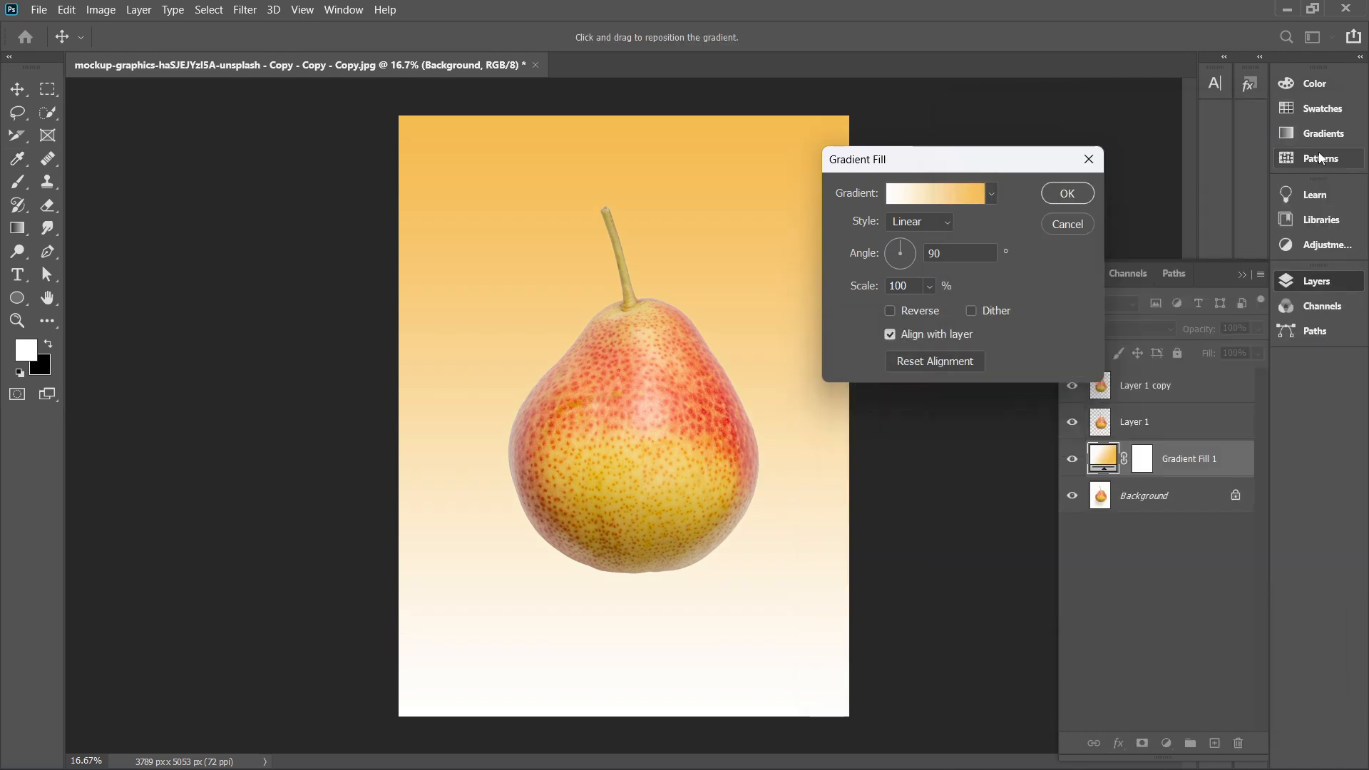
Make the gradient fill Radial with a scale of 137% and apply it
click(950, 226)
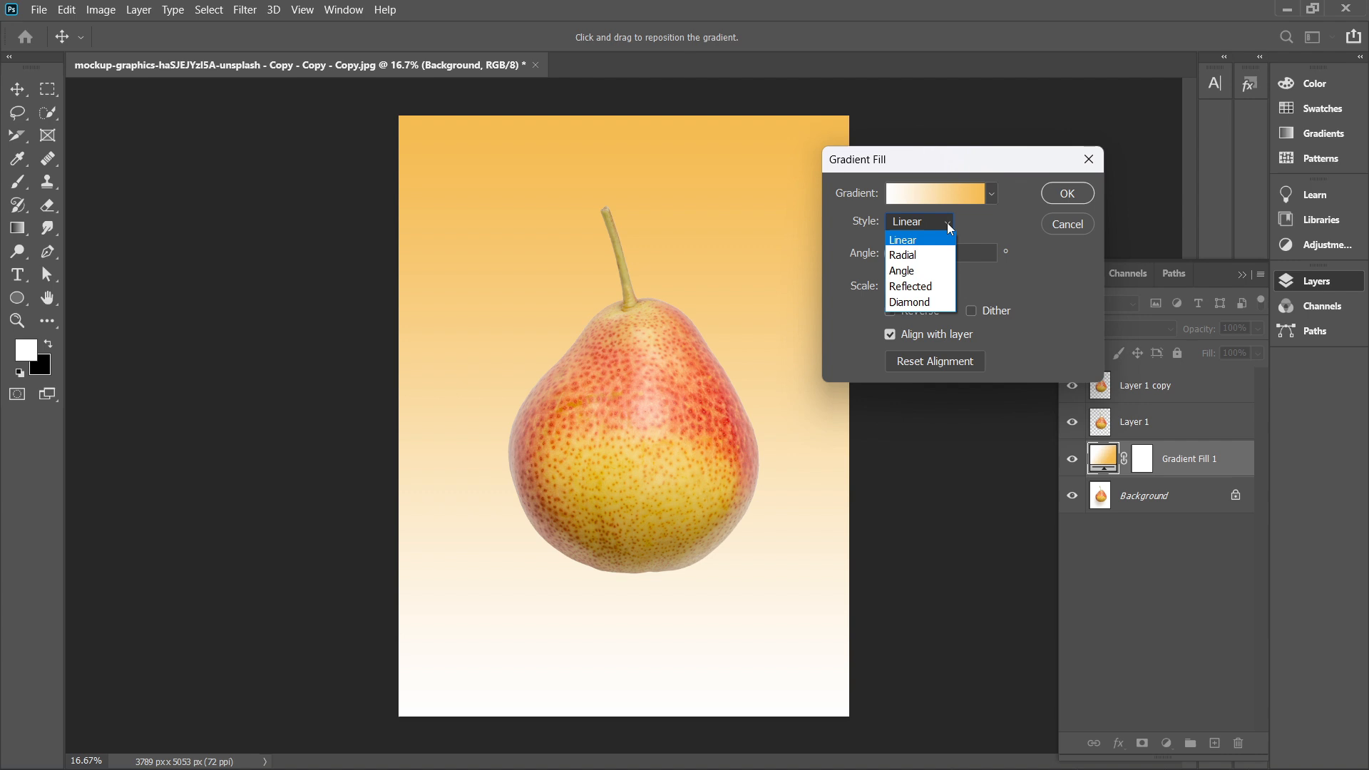
click(920, 255)
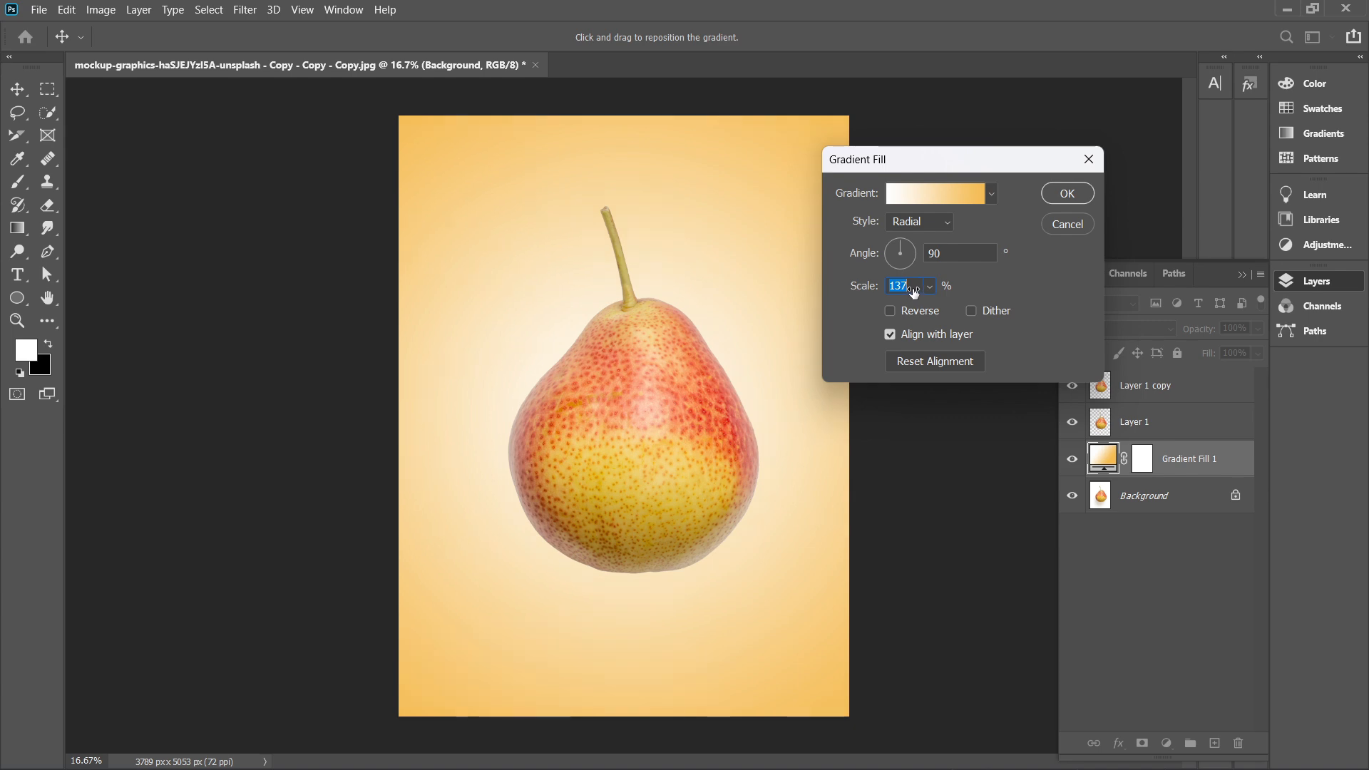
click(1068, 194)
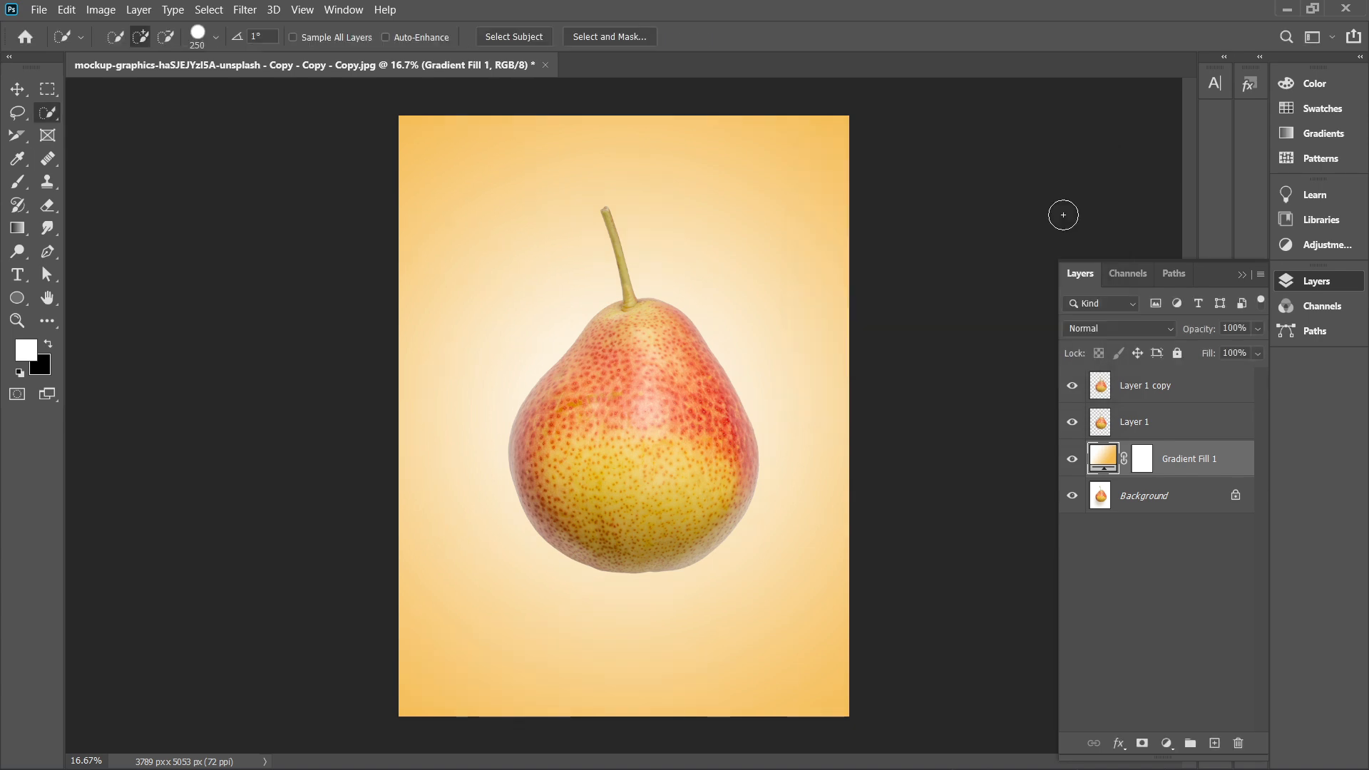
Liquify Layer 1 with a size 900 Forward Warp brush, smearing the pear's right side from top to bottom out past the right canvas edge
click(1146, 423)
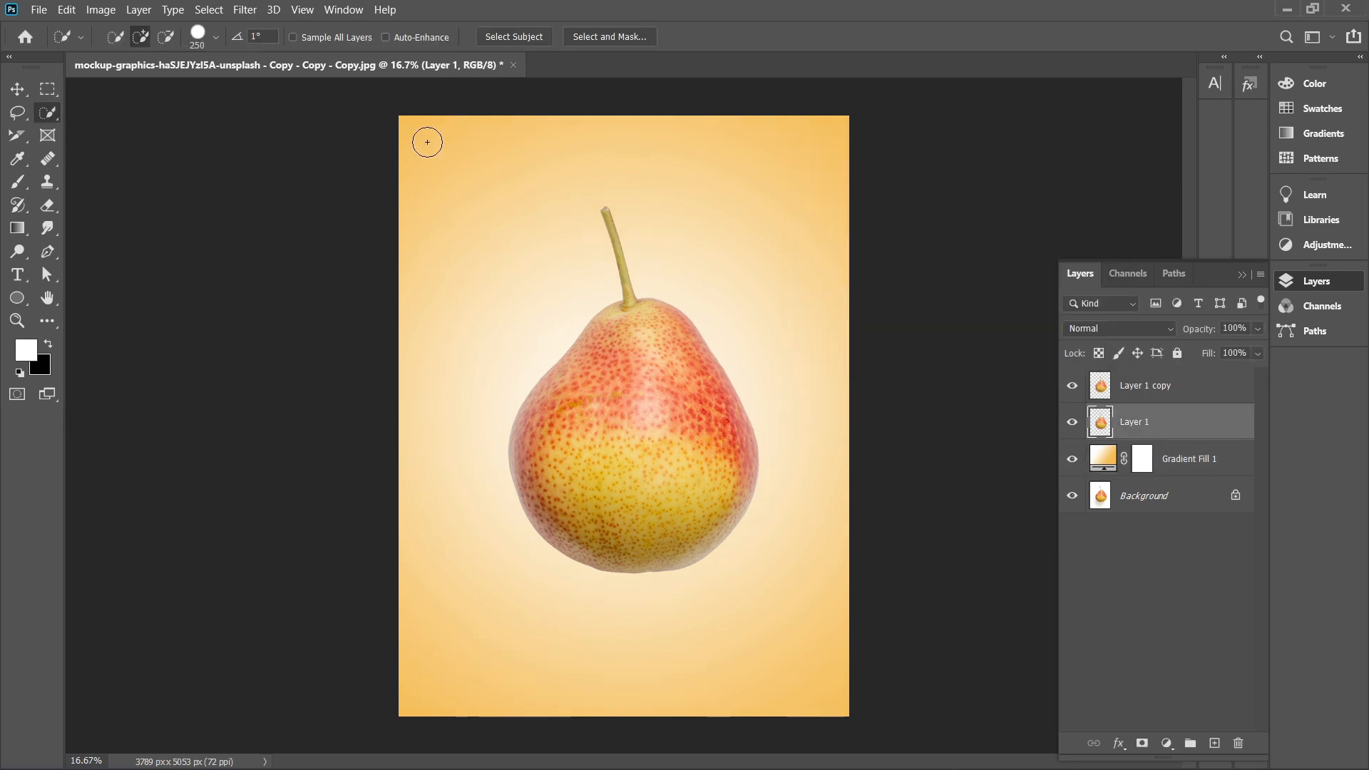
click(245, 10)
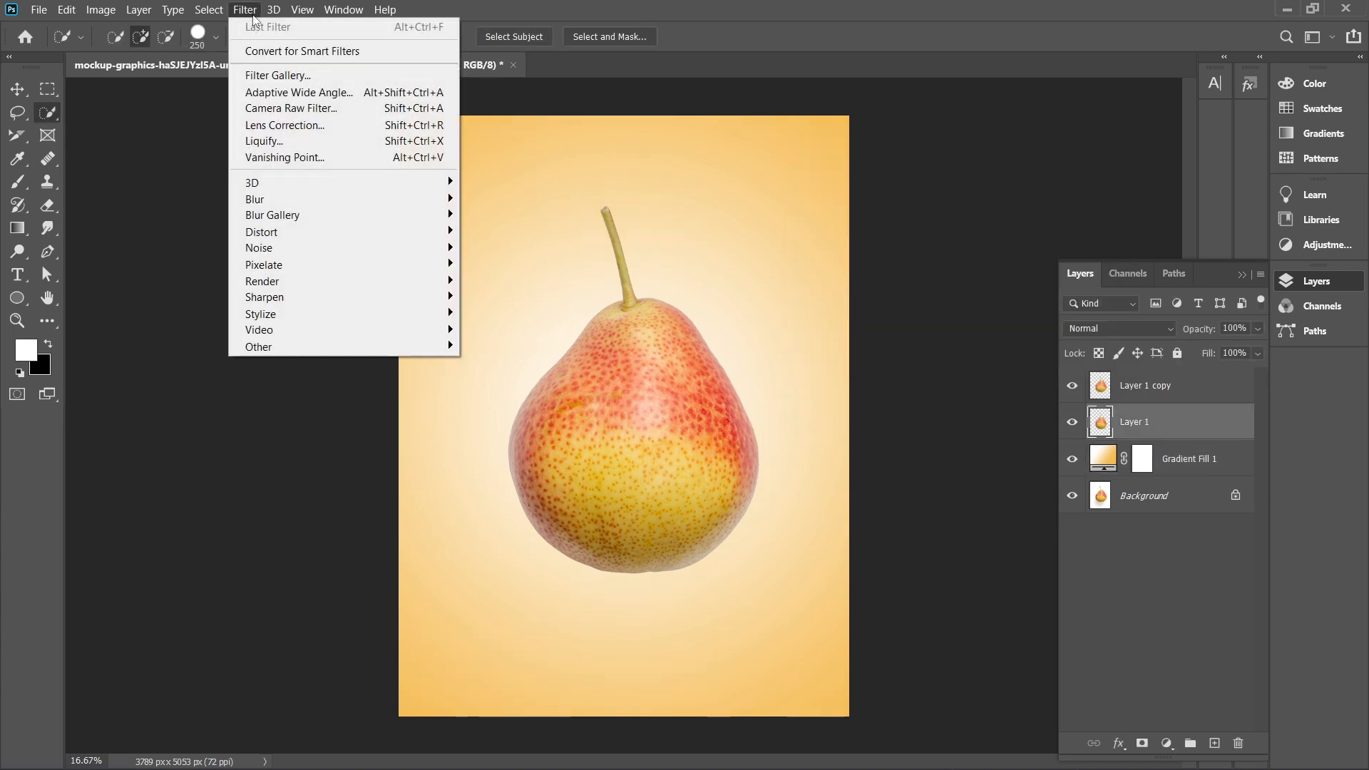
click(290, 142)
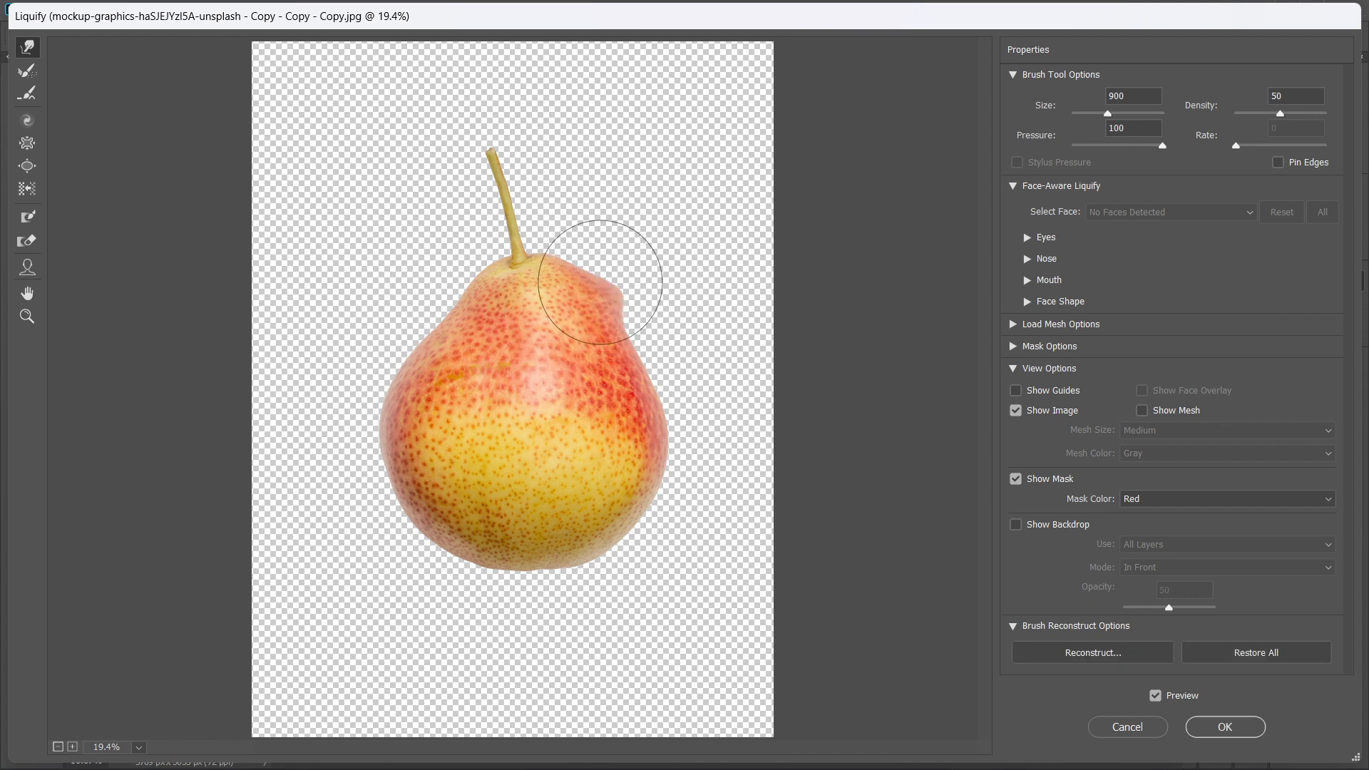
drag(601, 281, 685, 253)
drag(575, 289, 724, 239)
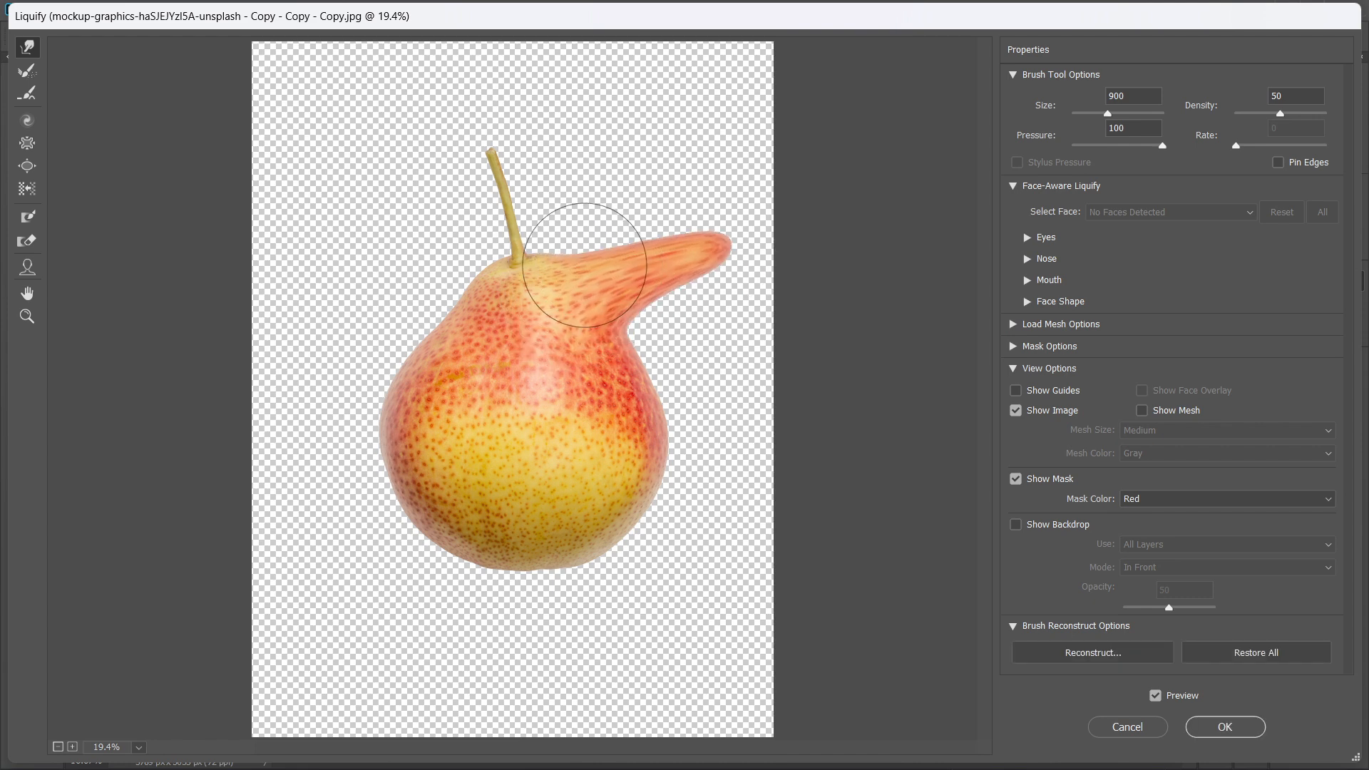
mouse_move(585, 265)
mouse_down()
mouse_move(625, 220)
mouse_move(710, 215)
mouse_move(644, 246)
mouse_move(782, 217)
mouse_up()
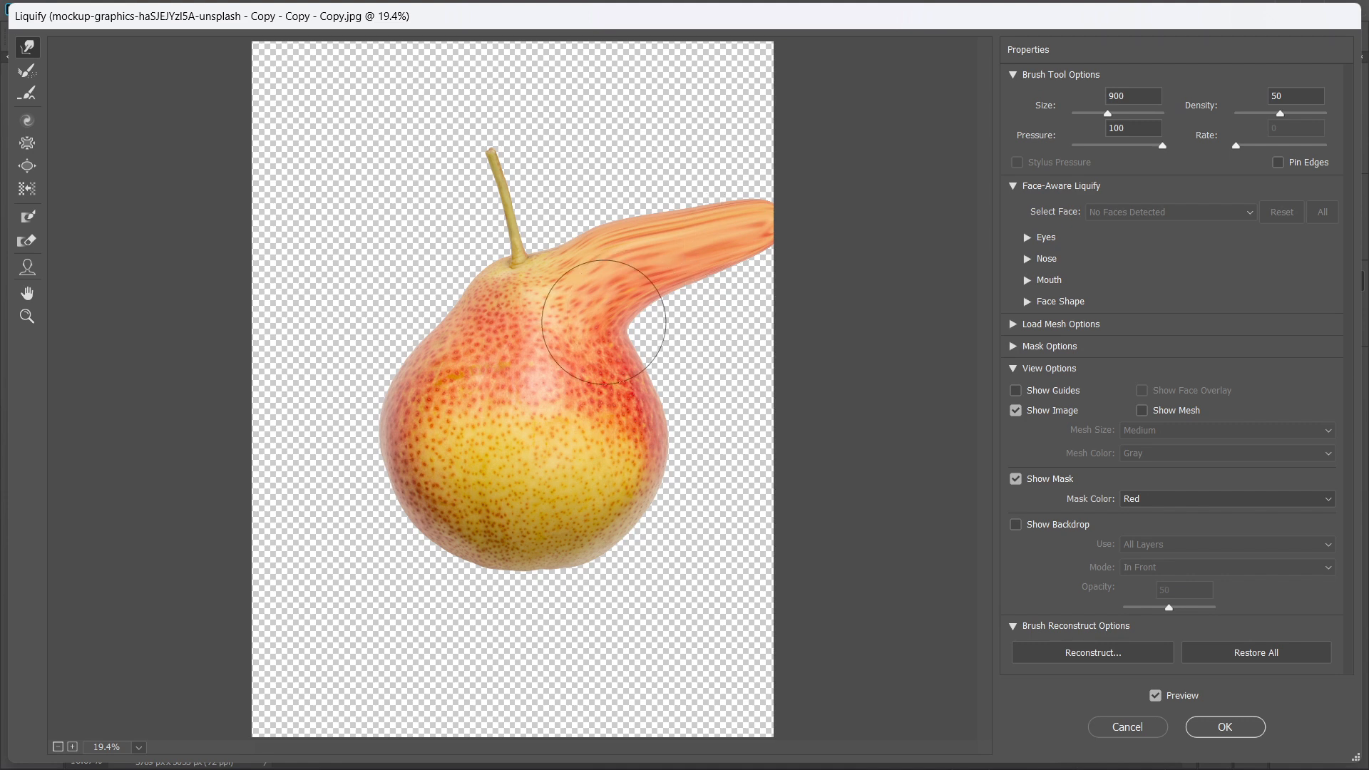
drag(604, 323, 764, 269)
mouse_move(620, 286)
mouse_down()
mouse_move(639, 333)
mouse_move(732, 329)
mouse_move(749, 344)
mouse_move(644, 396)
mouse_move(794, 379)
mouse_move(654, 387)
mouse_move(773, 364)
mouse_up()
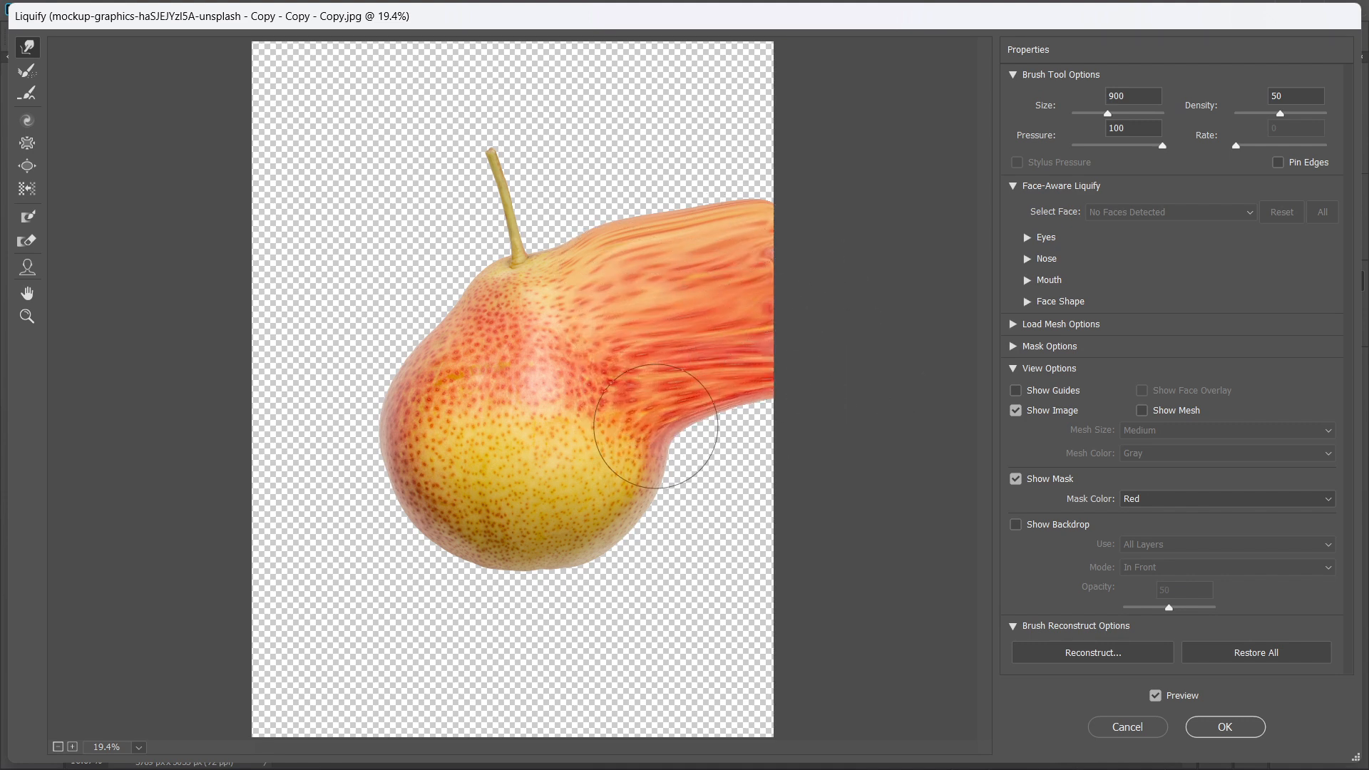
drag(655, 426, 818, 425)
mouse_move(649, 474)
mouse_down()
mouse_move(824, 473)
mouse_move(664, 510)
mouse_move(769, 449)
mouse_up()
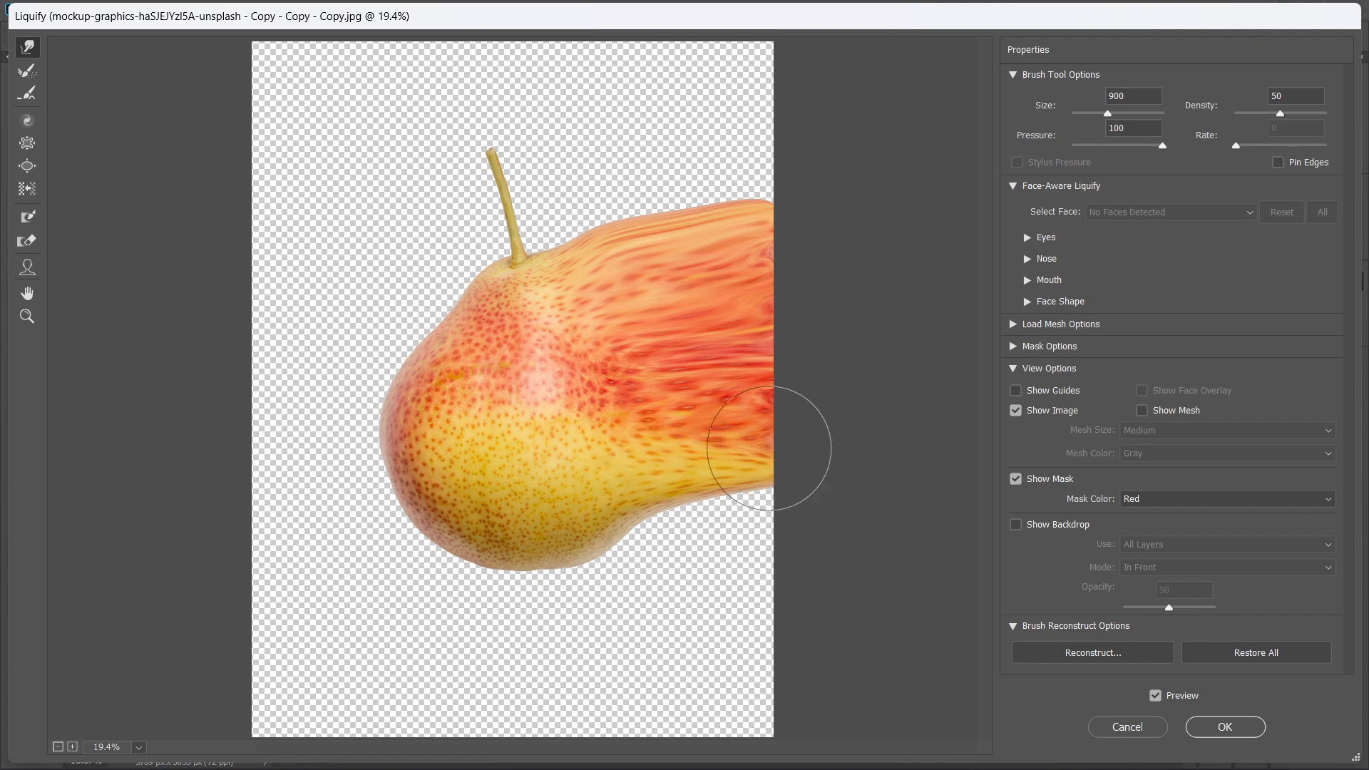
mouse_move(628, 521)
mouse_down()
mouse_move(777, 541)
mouse_move(780, 499)
mouse_up()
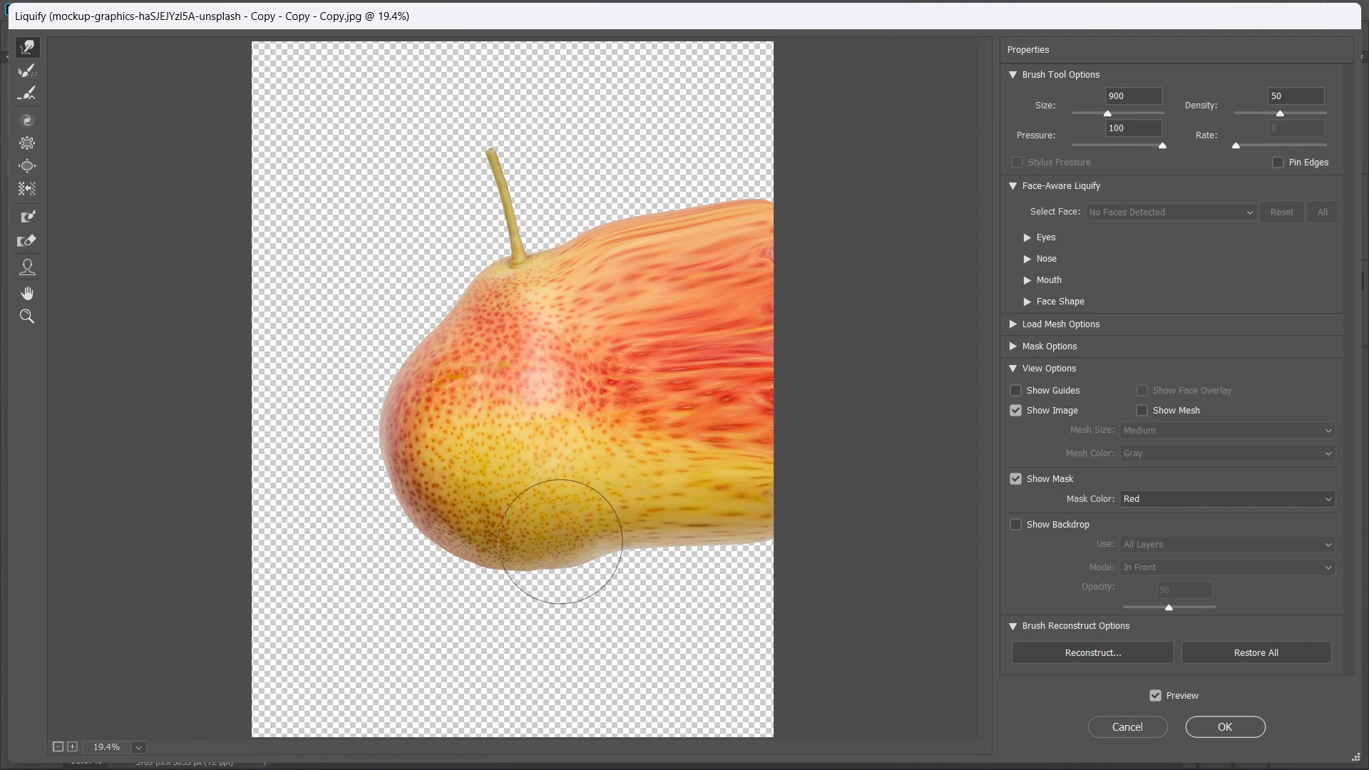
drag(559, 514, 797, 549)
mouse_move(602, 559)
mouse_down()
mouse_move(712, 580)
mouse_move(805, 574)
mouse_up()
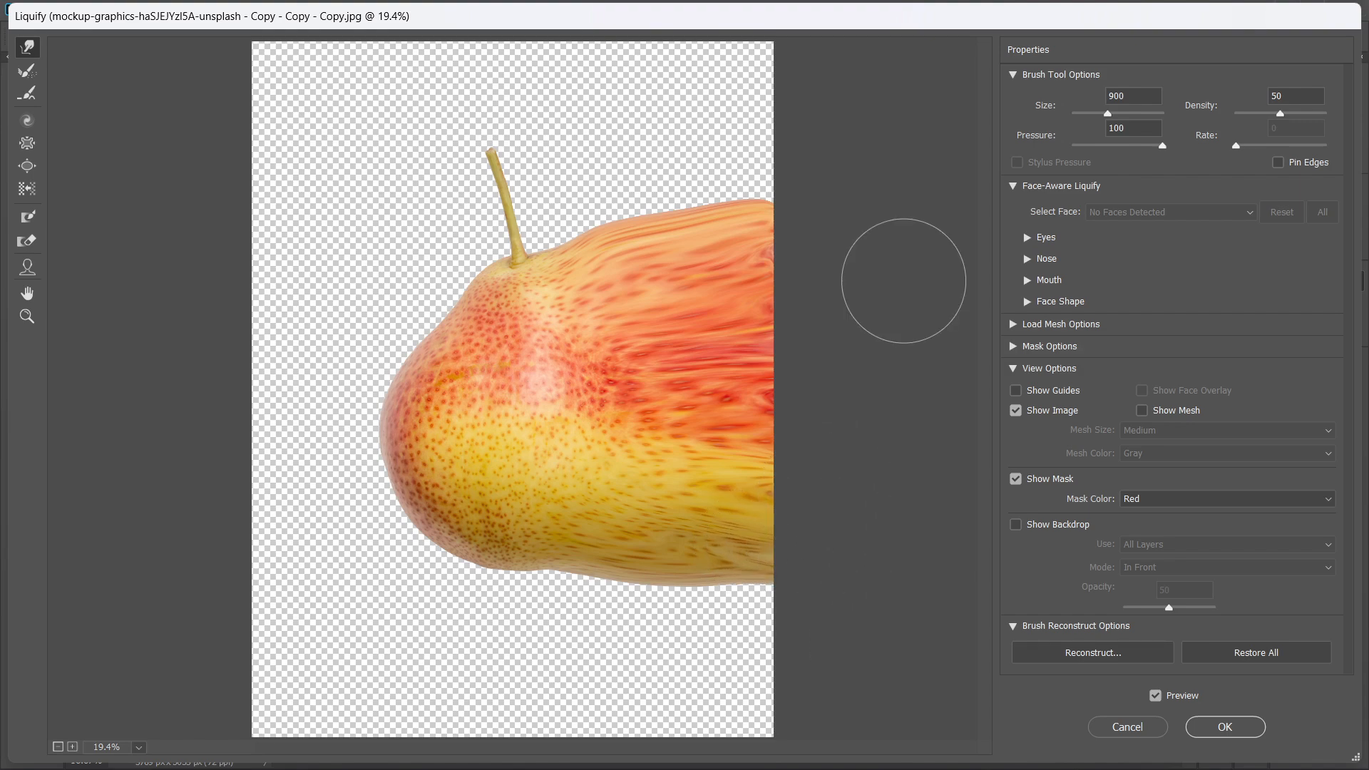
click(1223, 725)
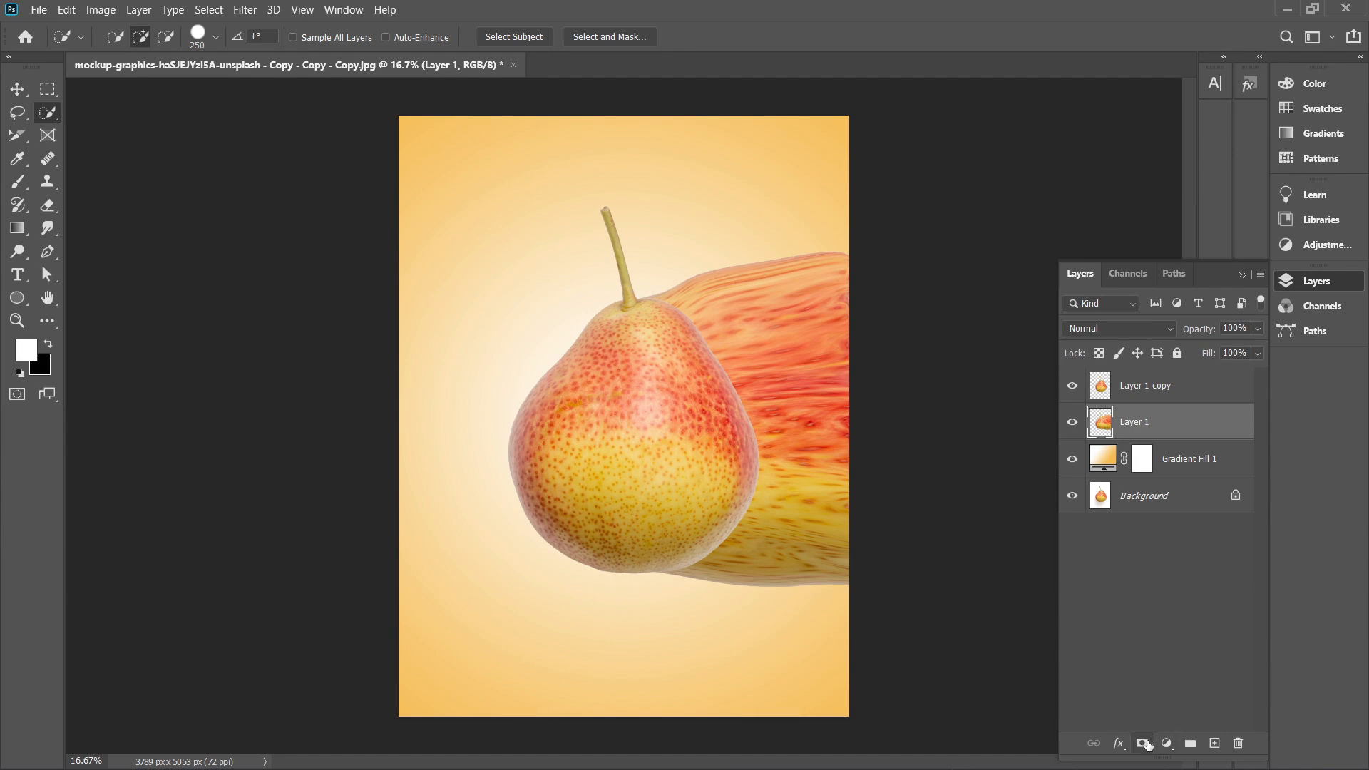
Add an inverted black layer mask to Layer 1 and a white layer mask to Layer 1 copy
key(ctrl+i)
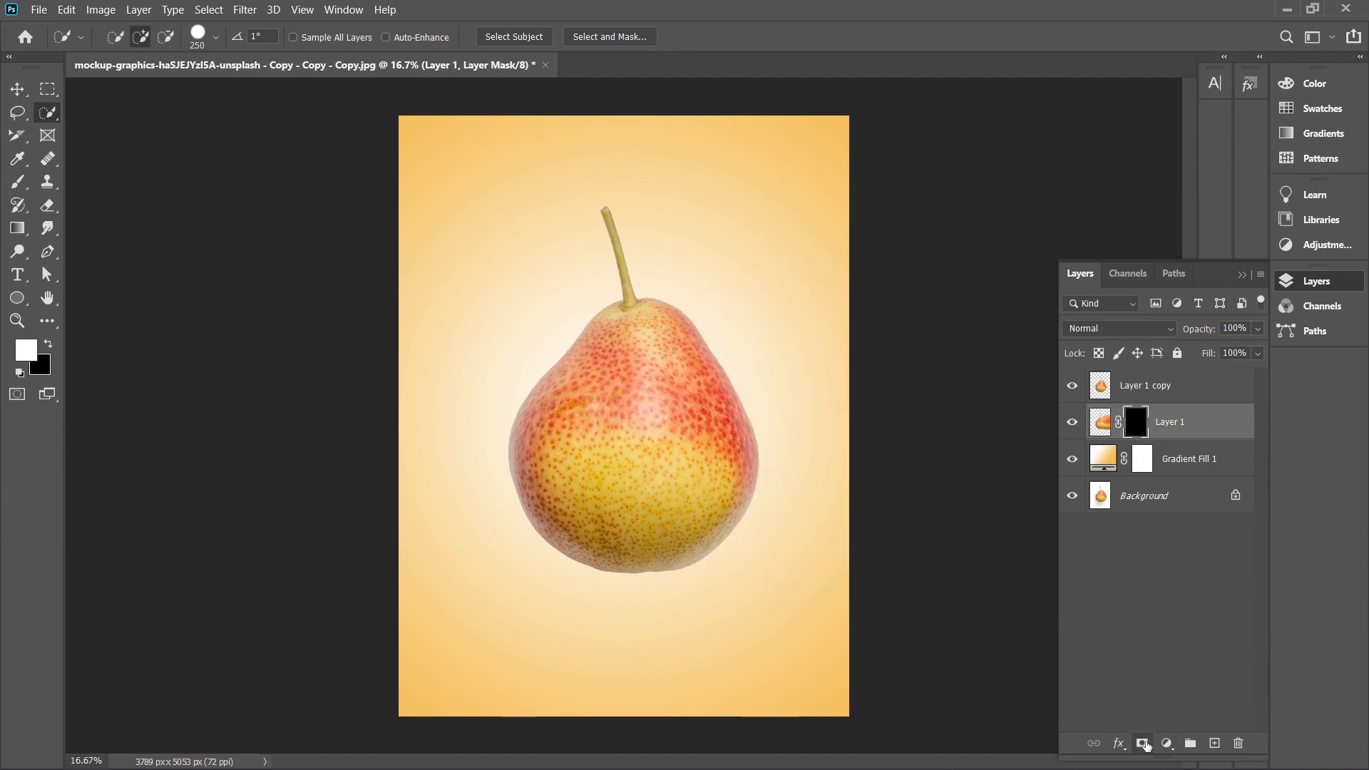
click(1133, 385)
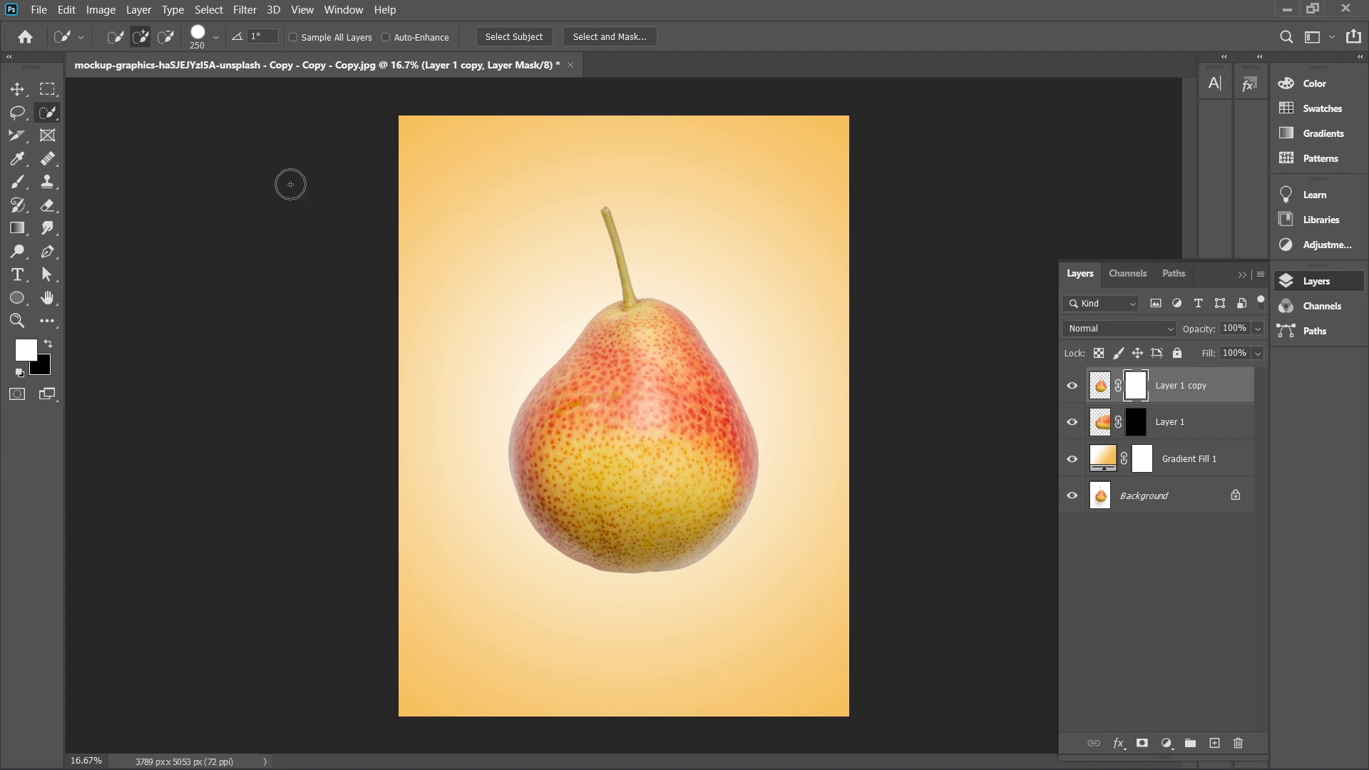
Choose the Dispersion 1 brush from the 20 Dispersion Brushes set and rotate its tip to 24°
click(18, 183)
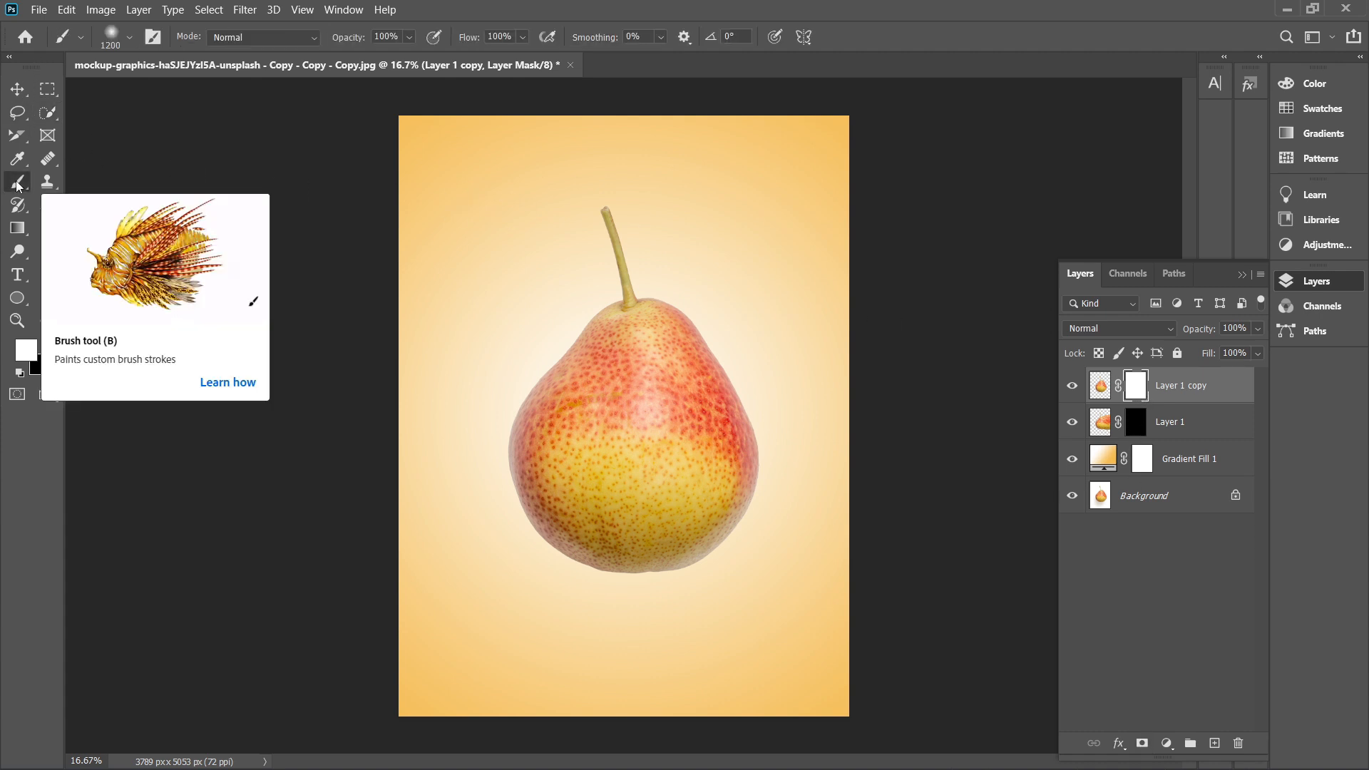
click(130, 37)
scroll(92, 270, down, 10)
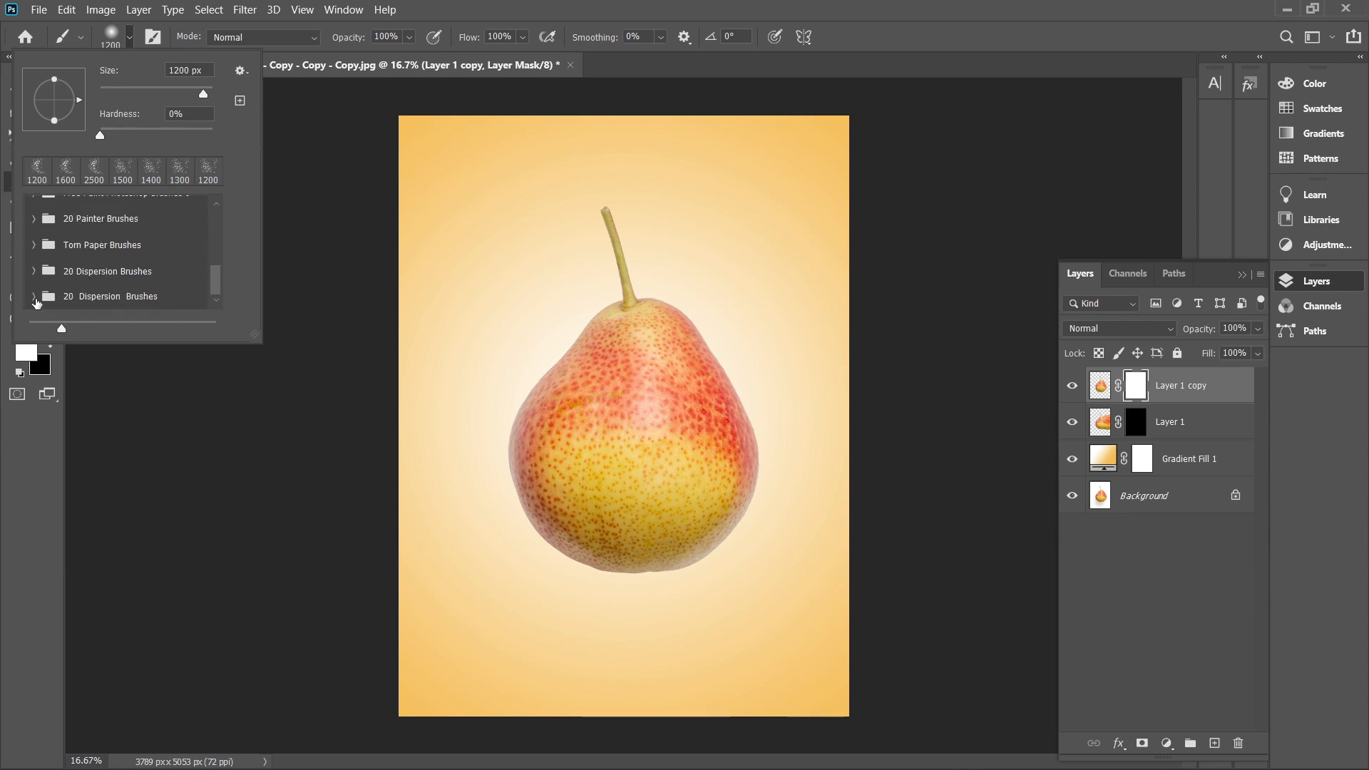
scroll(159, 299, down, 1)
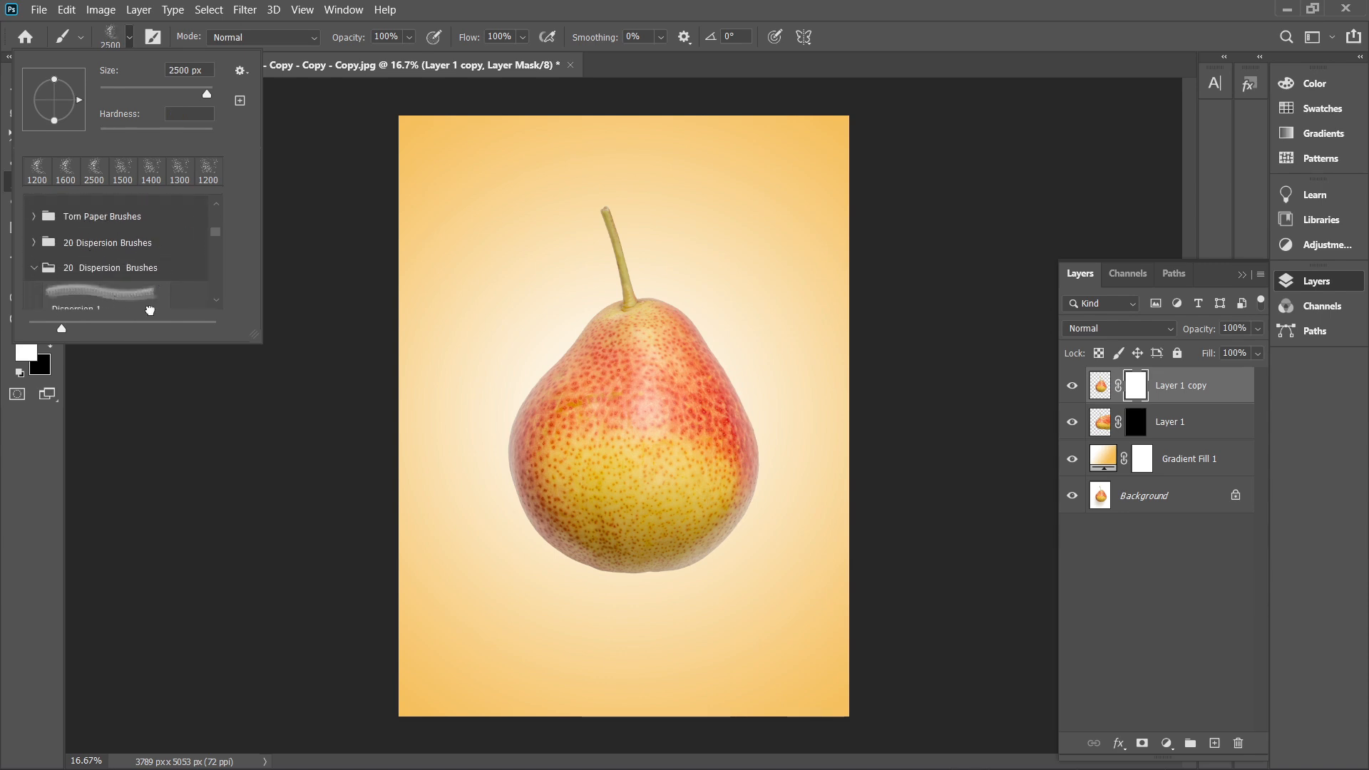
click(149, 307)
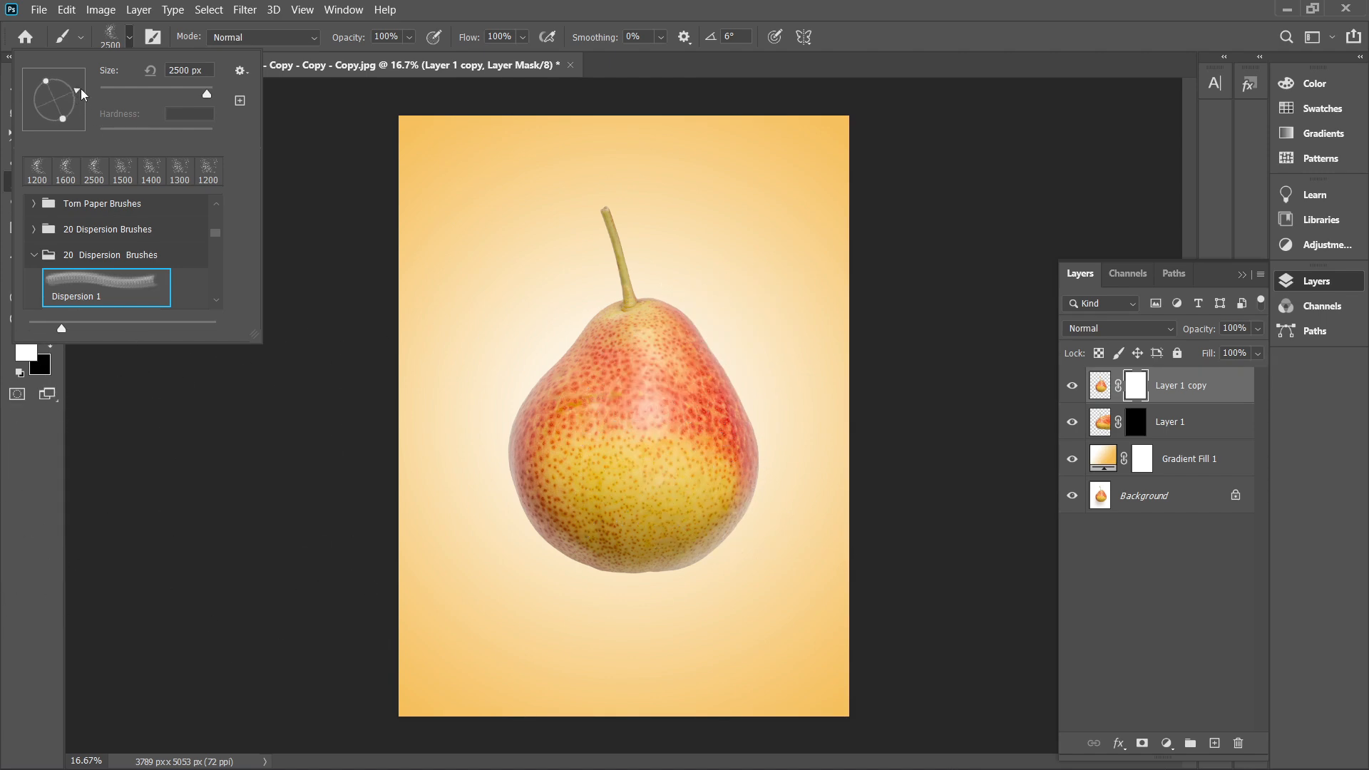
drag(81, 90, 81, 90)
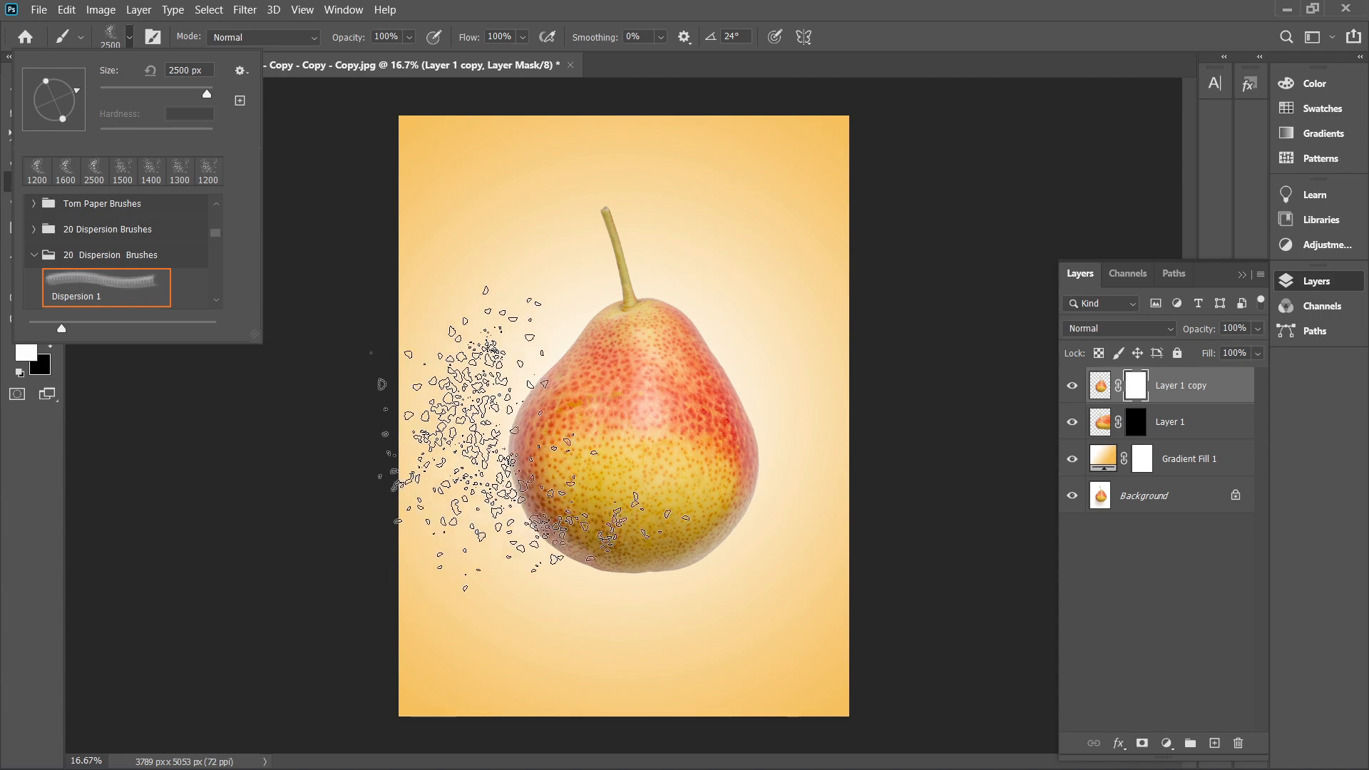
click(38, 558)
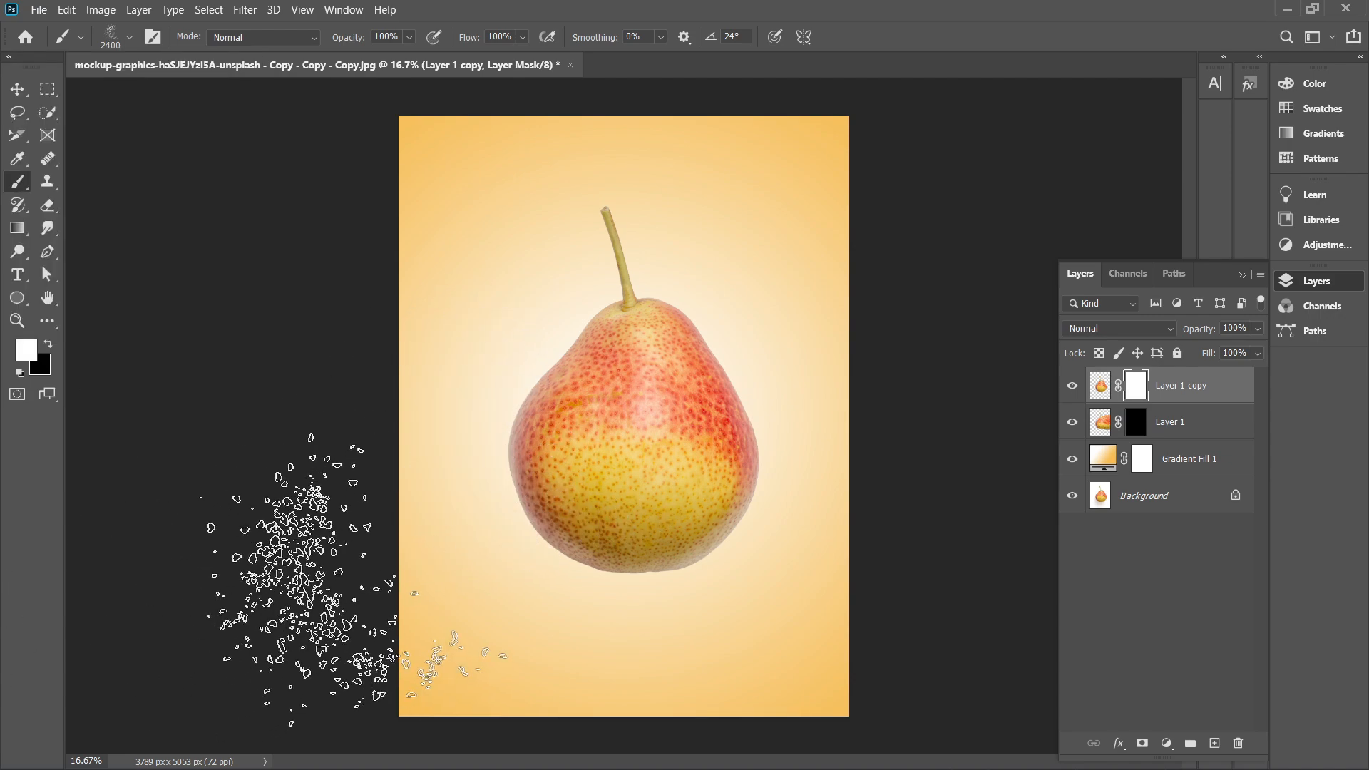
Paint black on the Layer 1 copy mask with the dispersion brush at size 1000, breaking up the pear's right half
key(bracketleft)
key(bracketleft)
key(bracketleft)
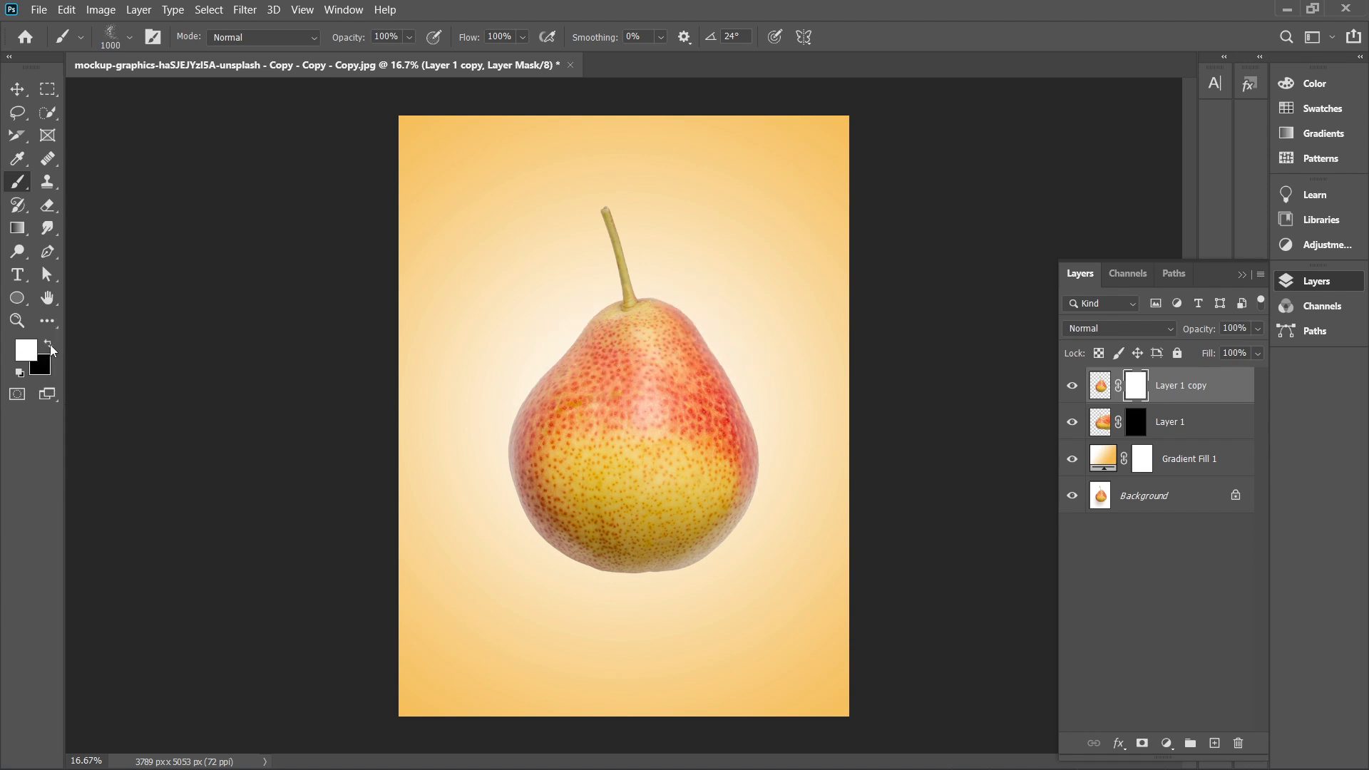
click(48, 344)
mouse_move(755, 321)
mouse_down()
mouse_move(701, 316)
mouse_move(736, 409)
mouse_move(745, 496)
mouse_move(721, 378)
mouse_move(740, 374)
mouse_move(771, 464)
mouse_move(767, 500)
mouse_move(724, 560)
mouse_move(707, 340)
mouse_move(713, 552)
mouse_move(741, 361)
mouse_move(707, 322)
mouse_move(720, 530)
mouse_move(745, 397)
mouse_move(733, 364)
mouse_move(704, 350)
mouse_move(704, 549)
mouse_move(709, 294)
mouse_move(724, 432)
mouse_move(755, 442)
mouse_move(746, 496)
mouse_move(765, 461)
mouse_move(760, 516)
mouse_move(686, 553)
mouse_up()
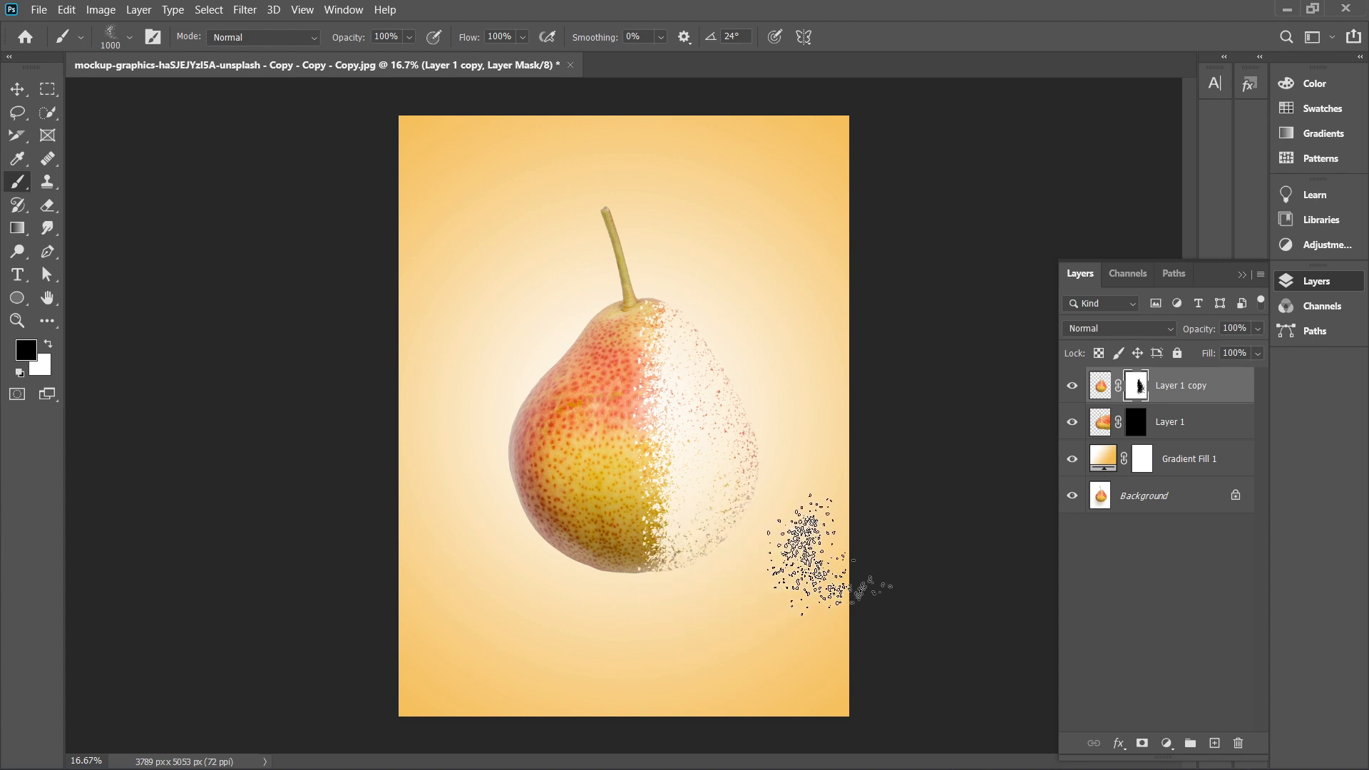
Paint white on the Layer 1 mask with the dispersion brush at size 2100, revealing large fragments across the pear's dispersed side from top to bottom
click(1139, 426)
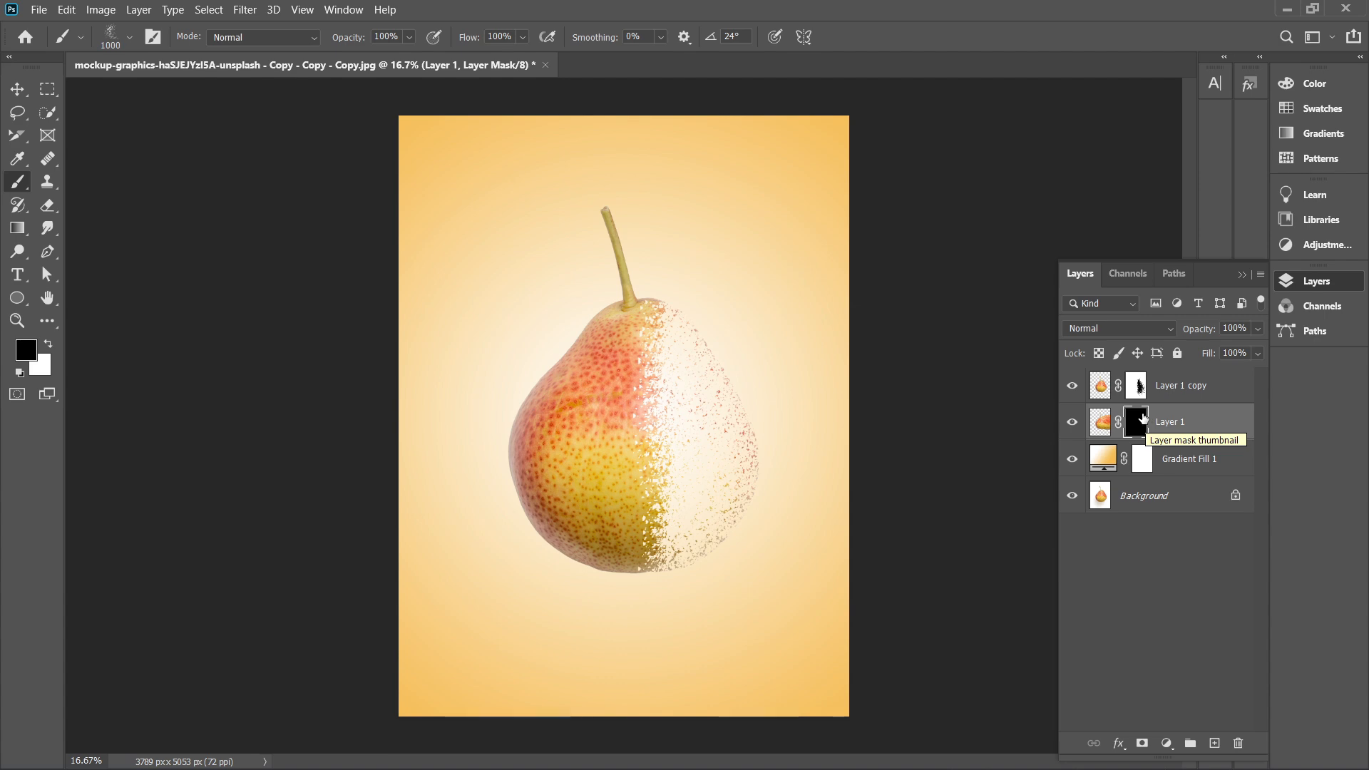
click(49, 346)
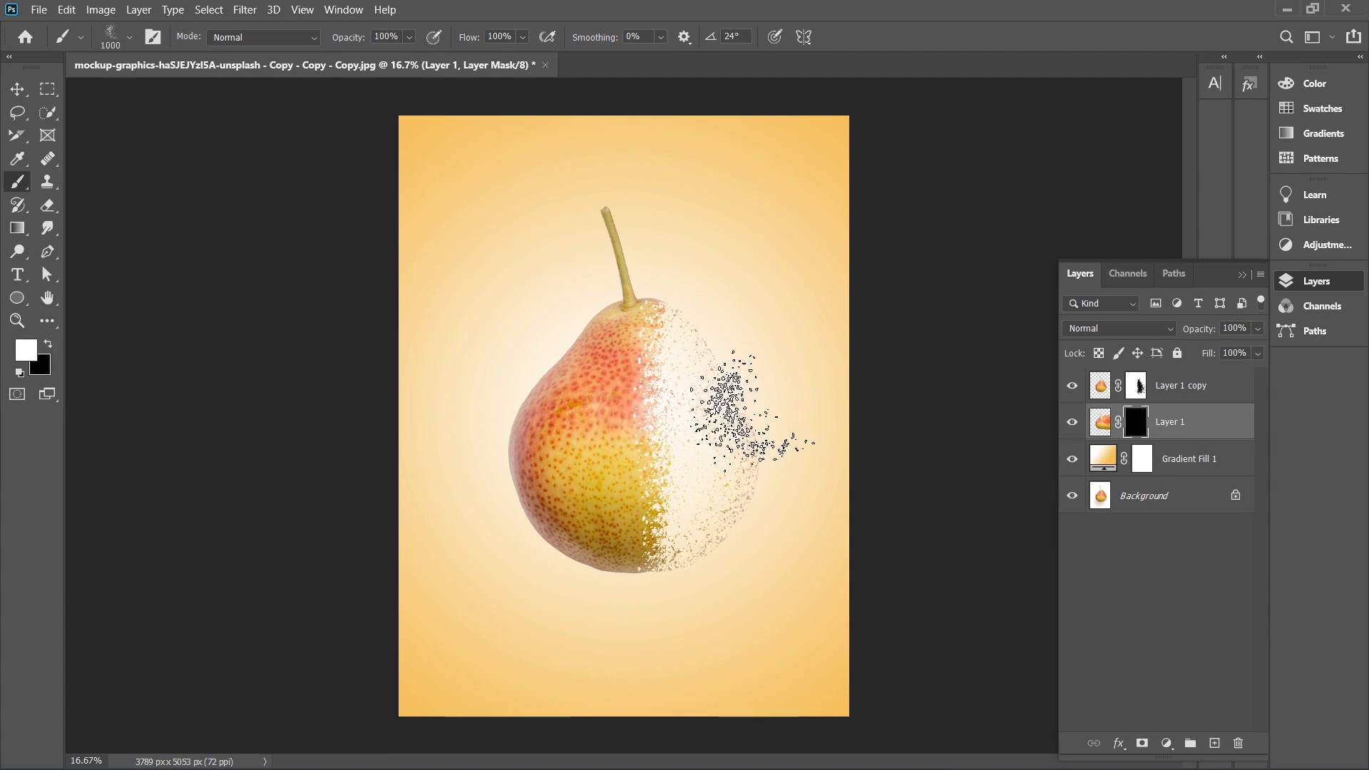
key(bracketright)
key(bracketright)
key(bracketright)
key(bracketright)
key(bracketright)
key(bracketright)
key(bracketright)
key(bracketright)
key(bracketright)
key(bracketright)
key(bracketright)
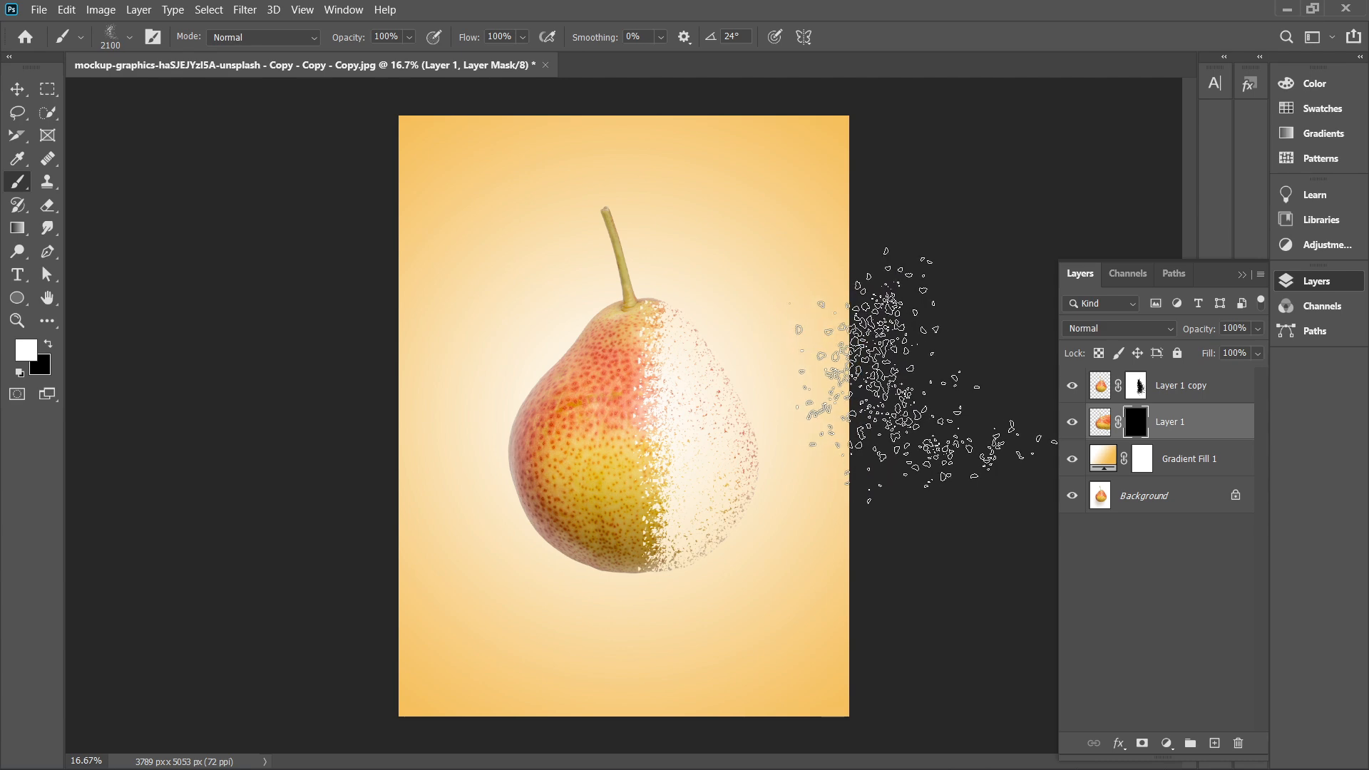
click(924, 377)
mouse_move(803, 437)
mouse_down()
mouse_move(801, 406)
mouse_move(836, 592)
mouse_up()
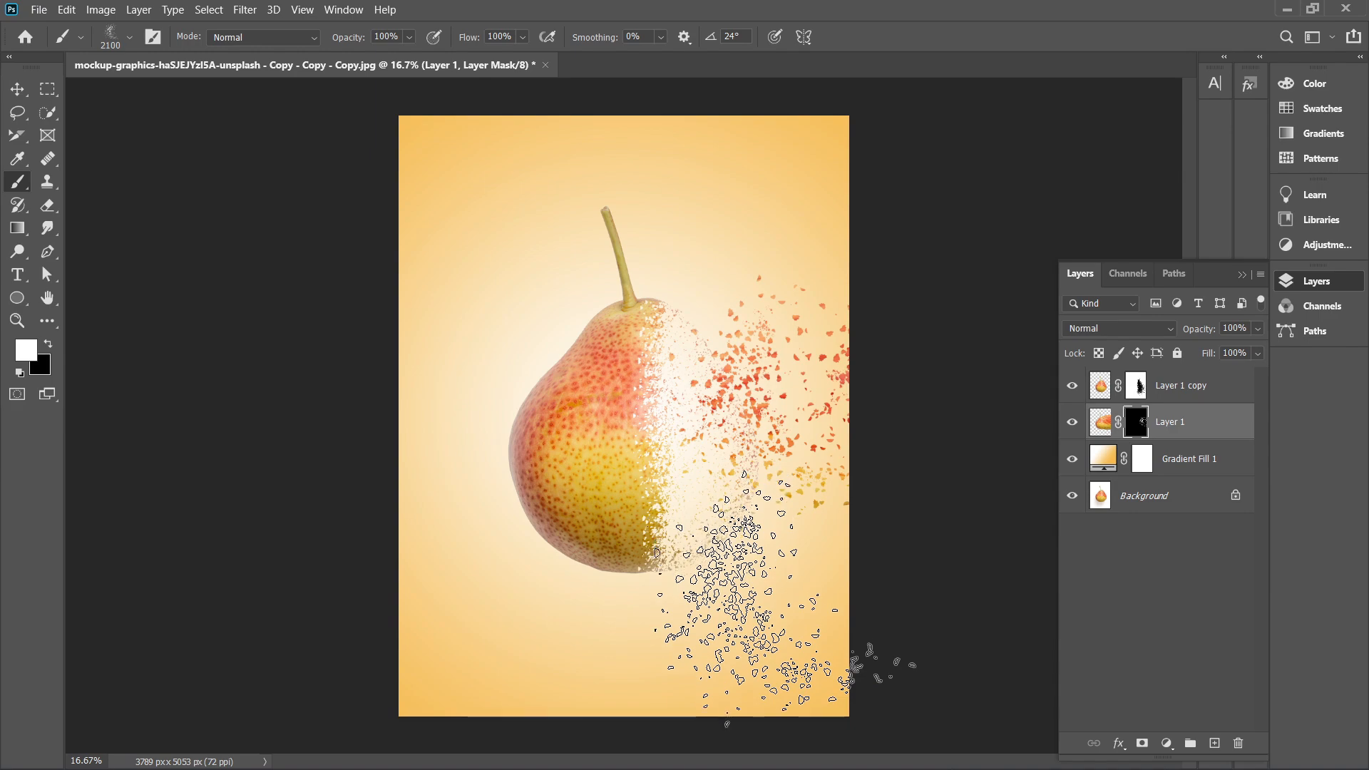
click(742, 592)
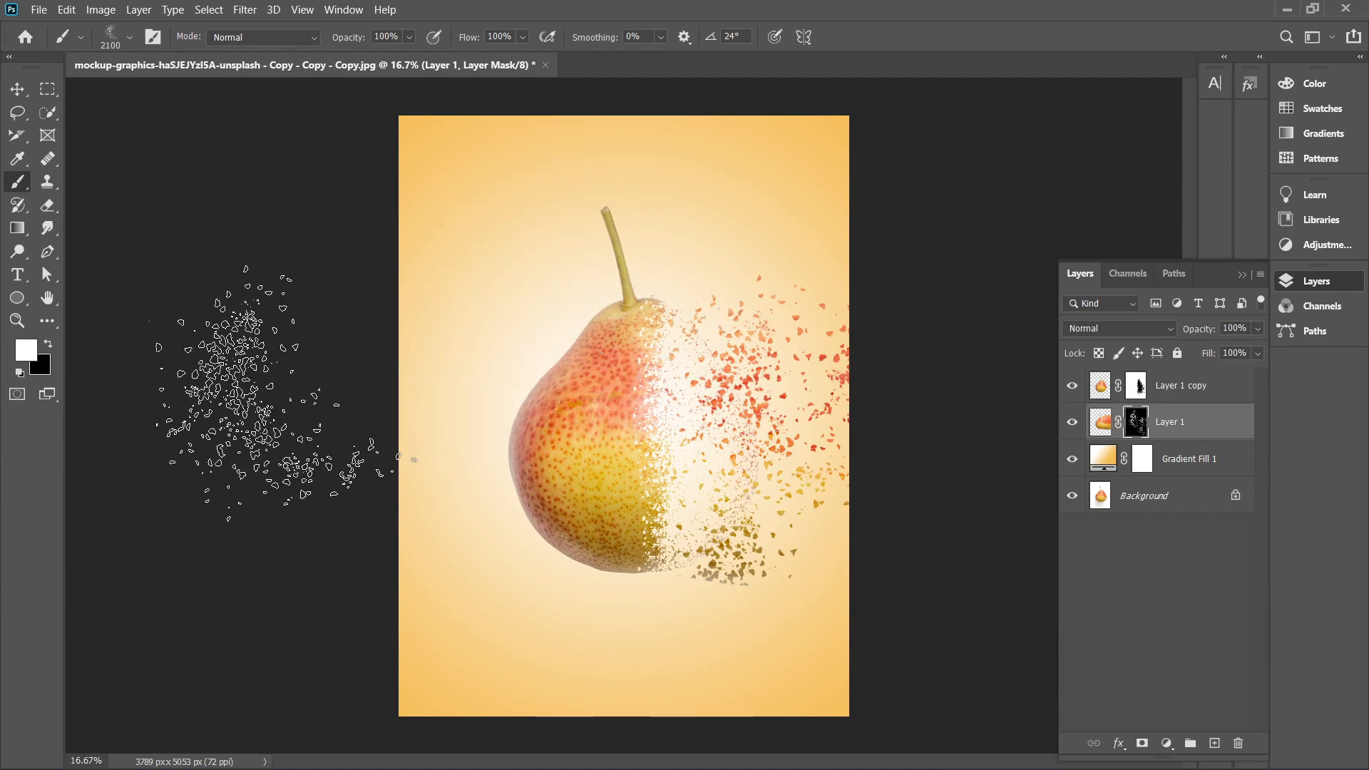
Reduce the dispersion brush to size 1000 and fill the gaps on the Layer 1 mask with smaller fragments out to the right canvas edge
key(bracketleft)
key(bracketleft)
key(bracketleft)
key(bracketleft)
key(bracketleft)
key(bracketleft)
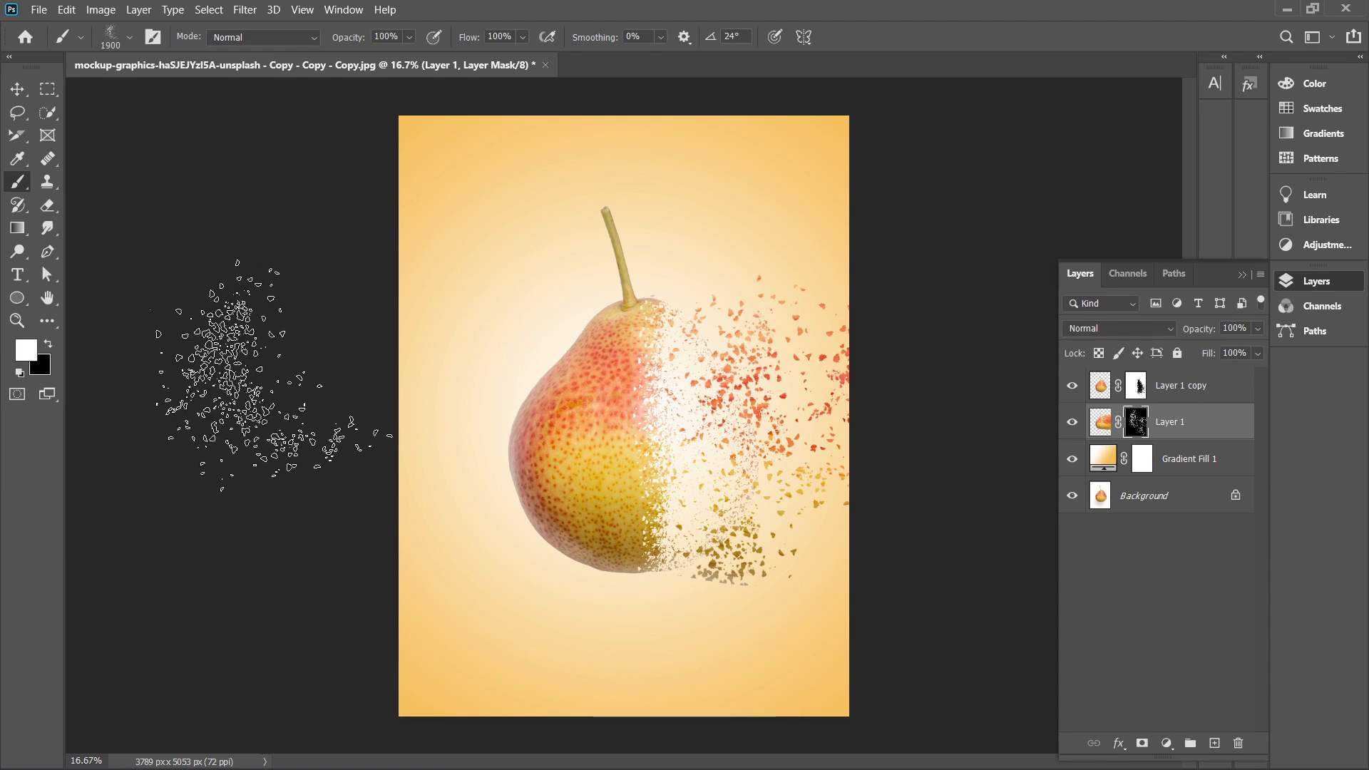
key(bracketleft)
key(bracketleft)
key(bracketleft)
key(bracketleft)
key(bracketleft)
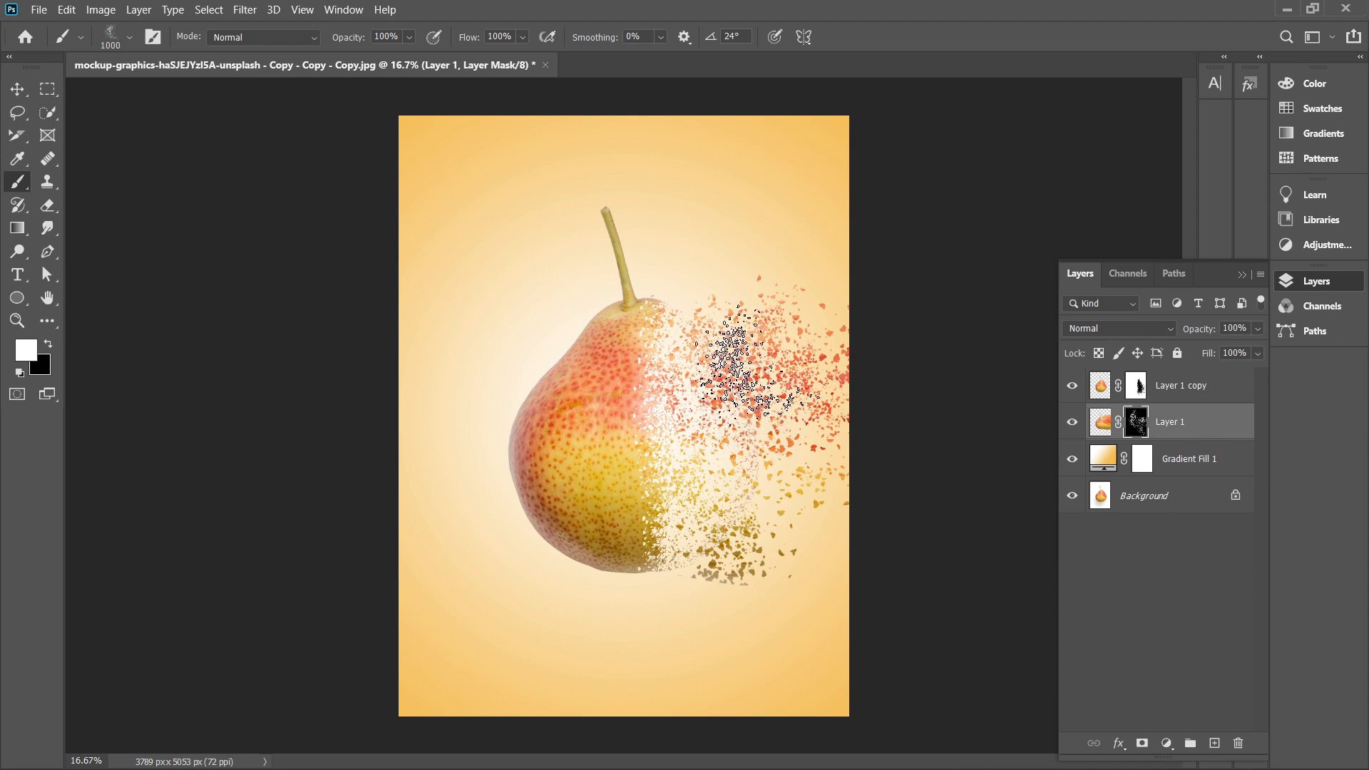
click(767, 500)
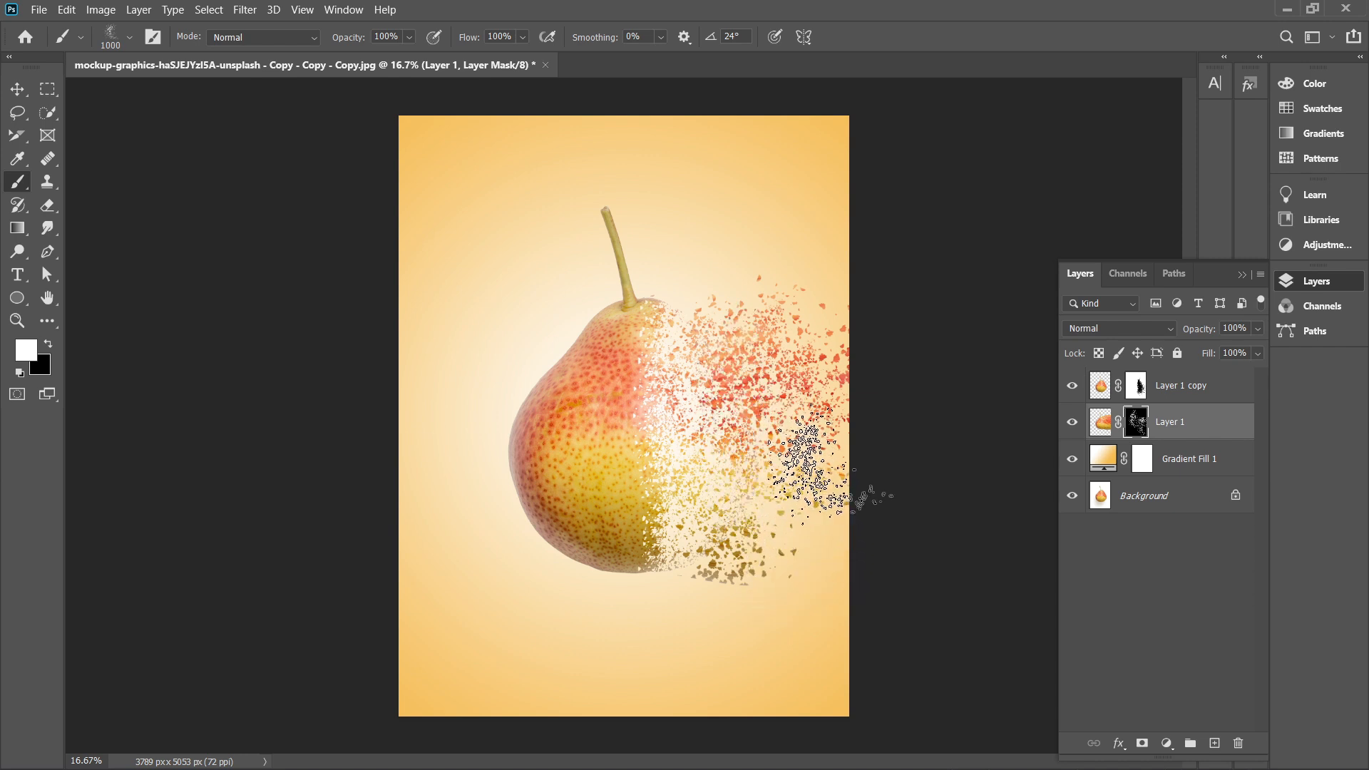
drag(792, 517, 848, 540)
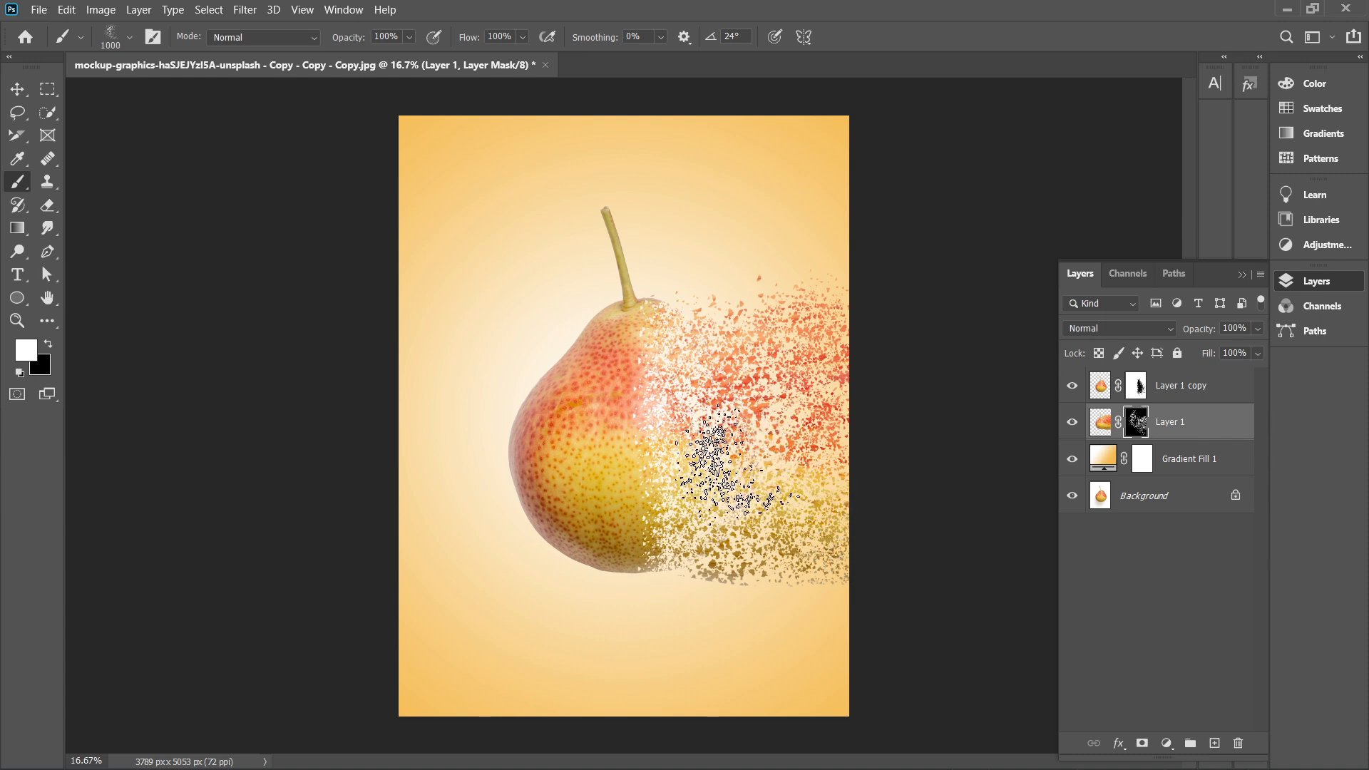
Reduce the dispersion brush to 500 px, rotate its tip to -87°, and paint fine fragments beside the pear's upper right edge
key(bracketleft)
key(bracketleft)
key(bracketleft)
key(bracketleft)
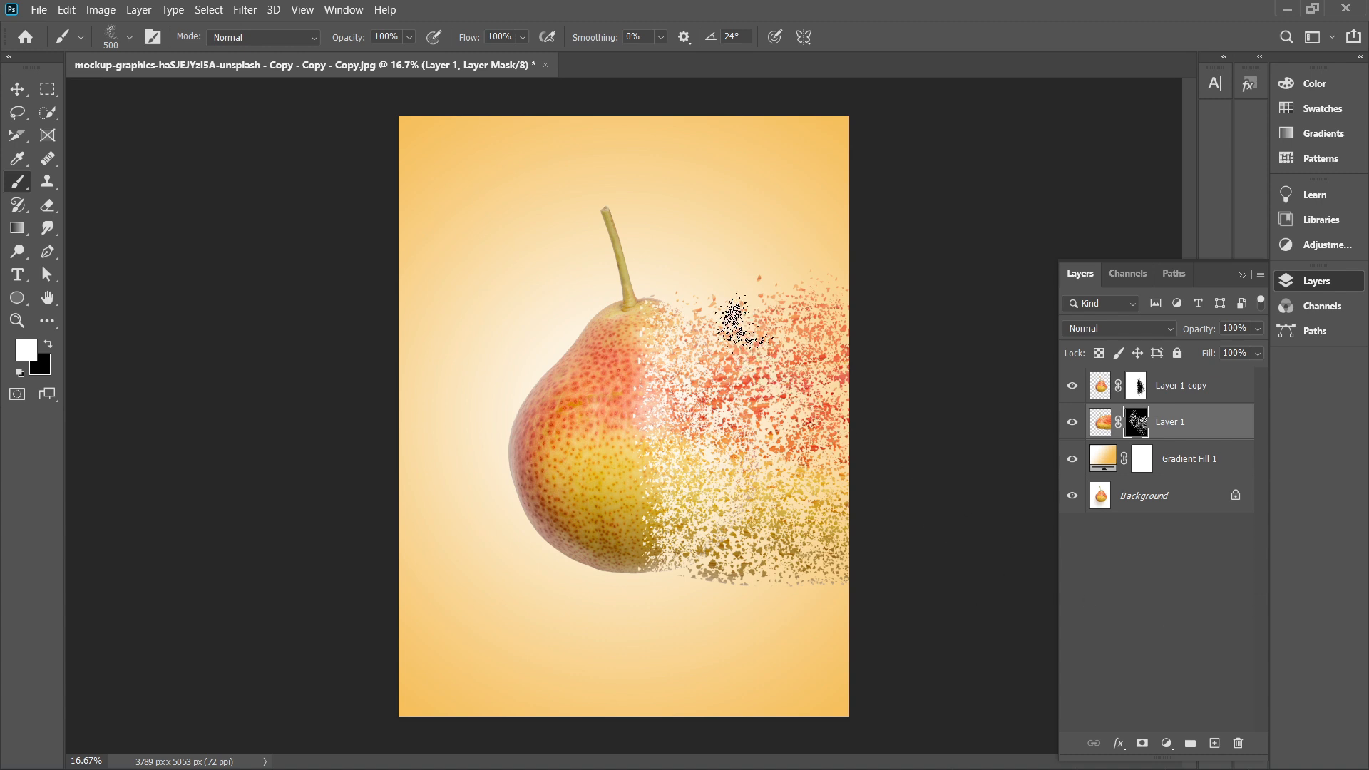
click(129, 38)
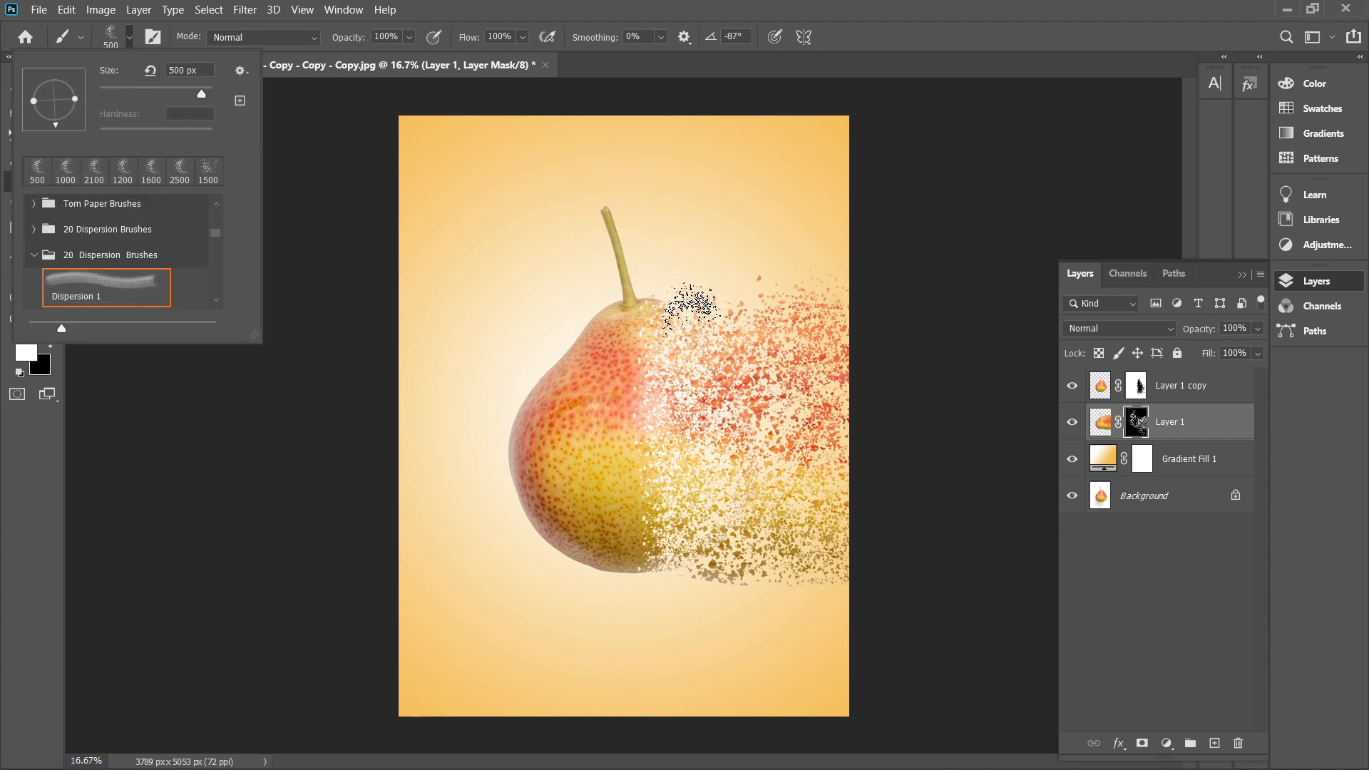
click(683, 314)
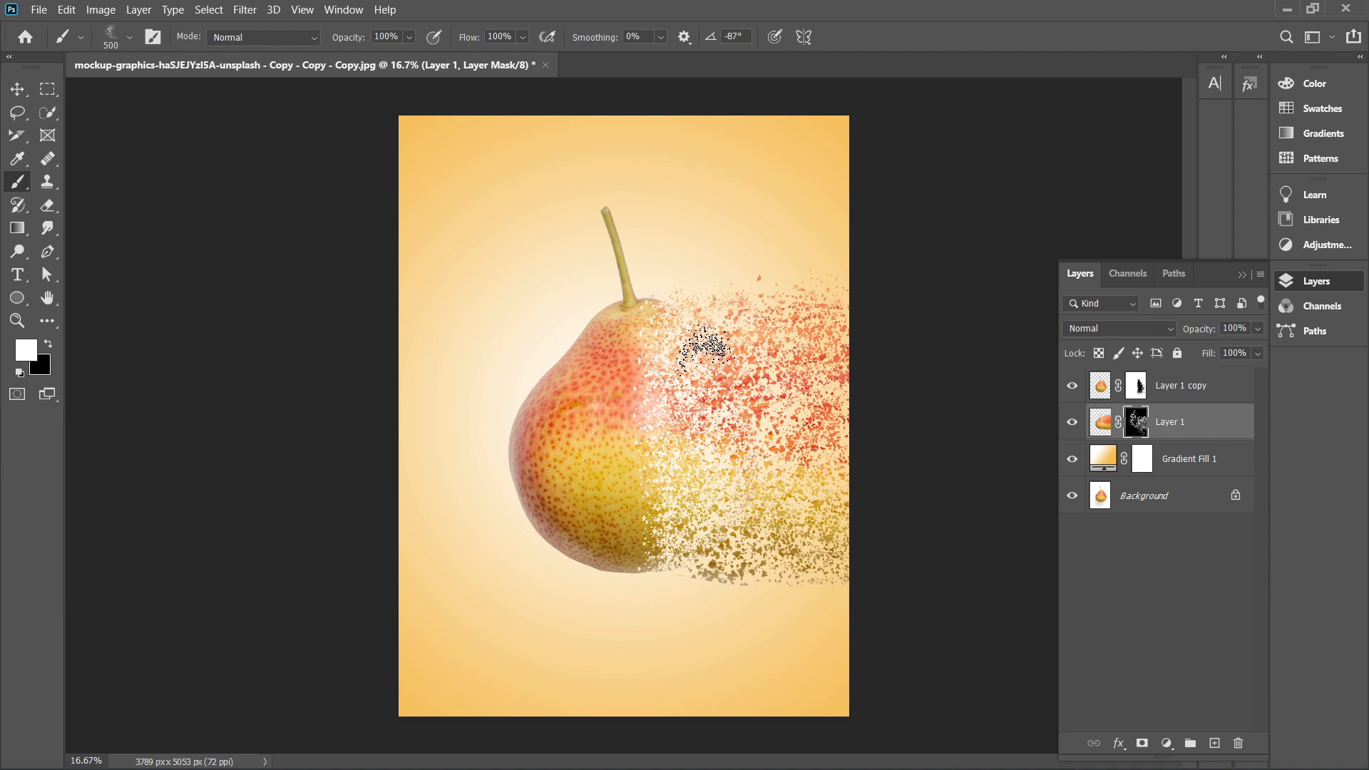
click(692, 376)
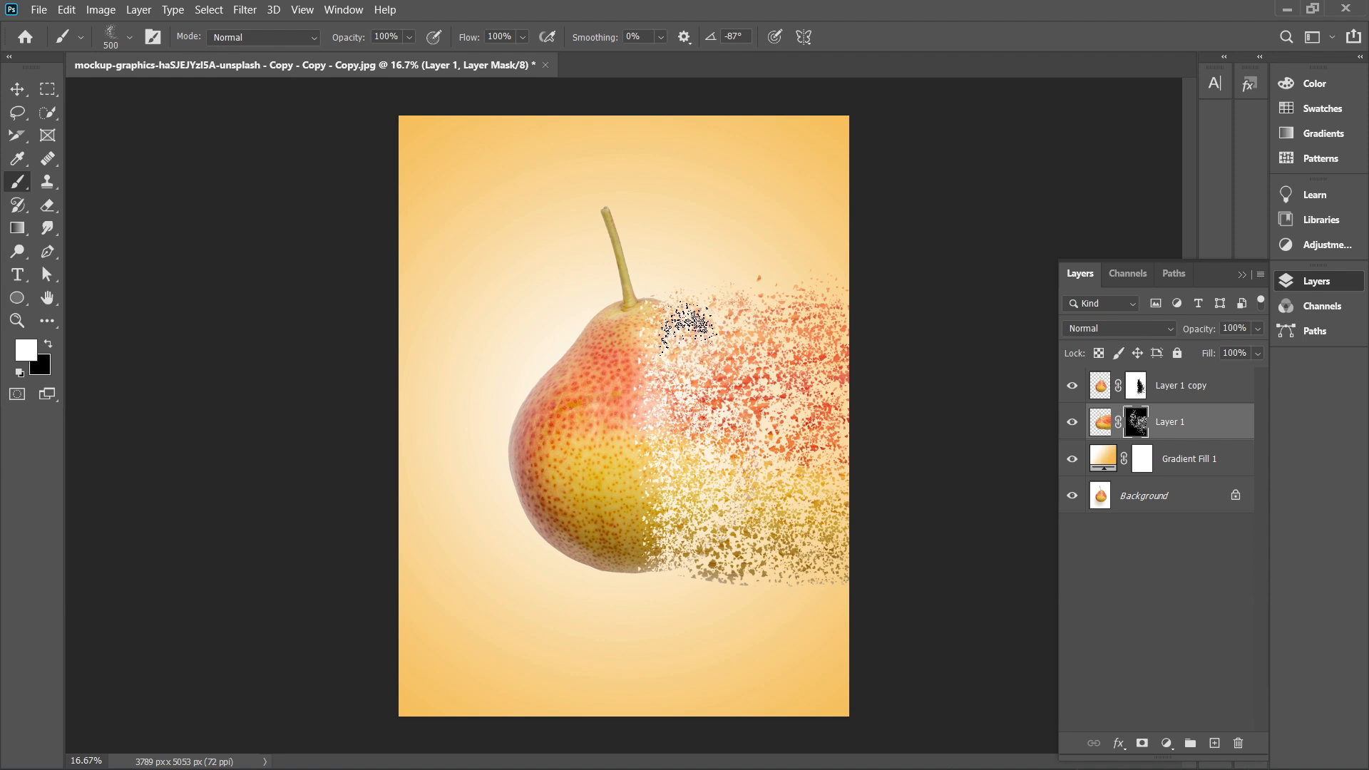
Paint fragments along the dispersion's upper edge at brush size 1100, and along its lower edge with the tip rotated to 84°
key(bracketright)
key(bracketright)
key(bracketright)
key(bracketright)
key(bracketright)
key(bracketright)
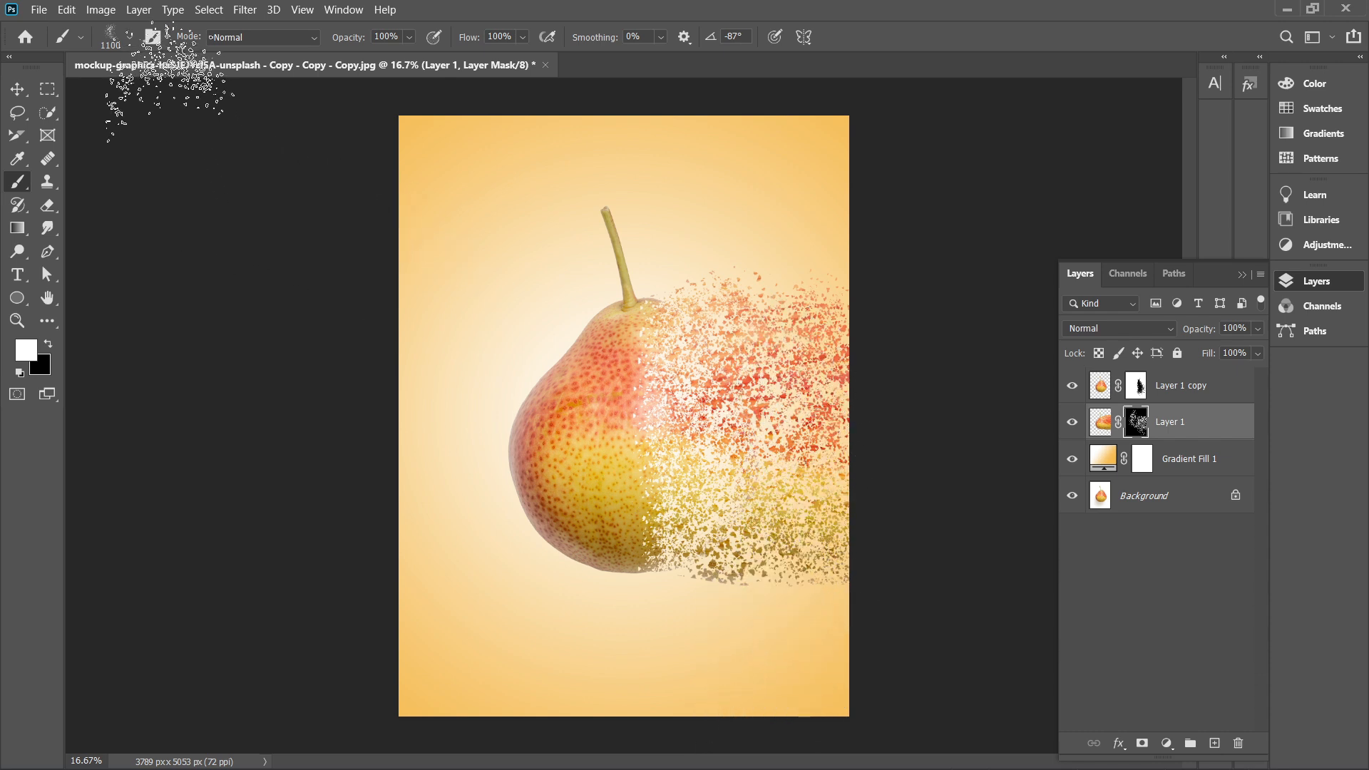
click(129, 37)
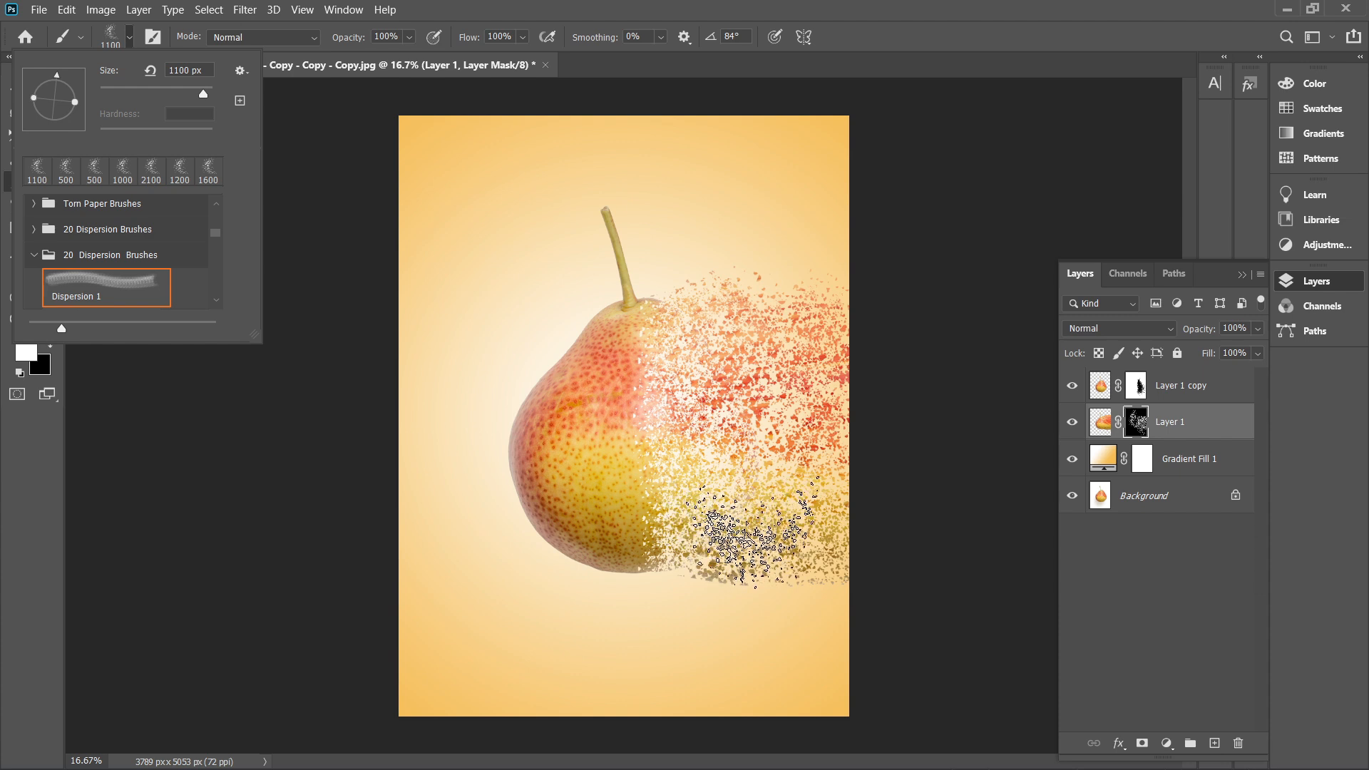
click(770, 554)
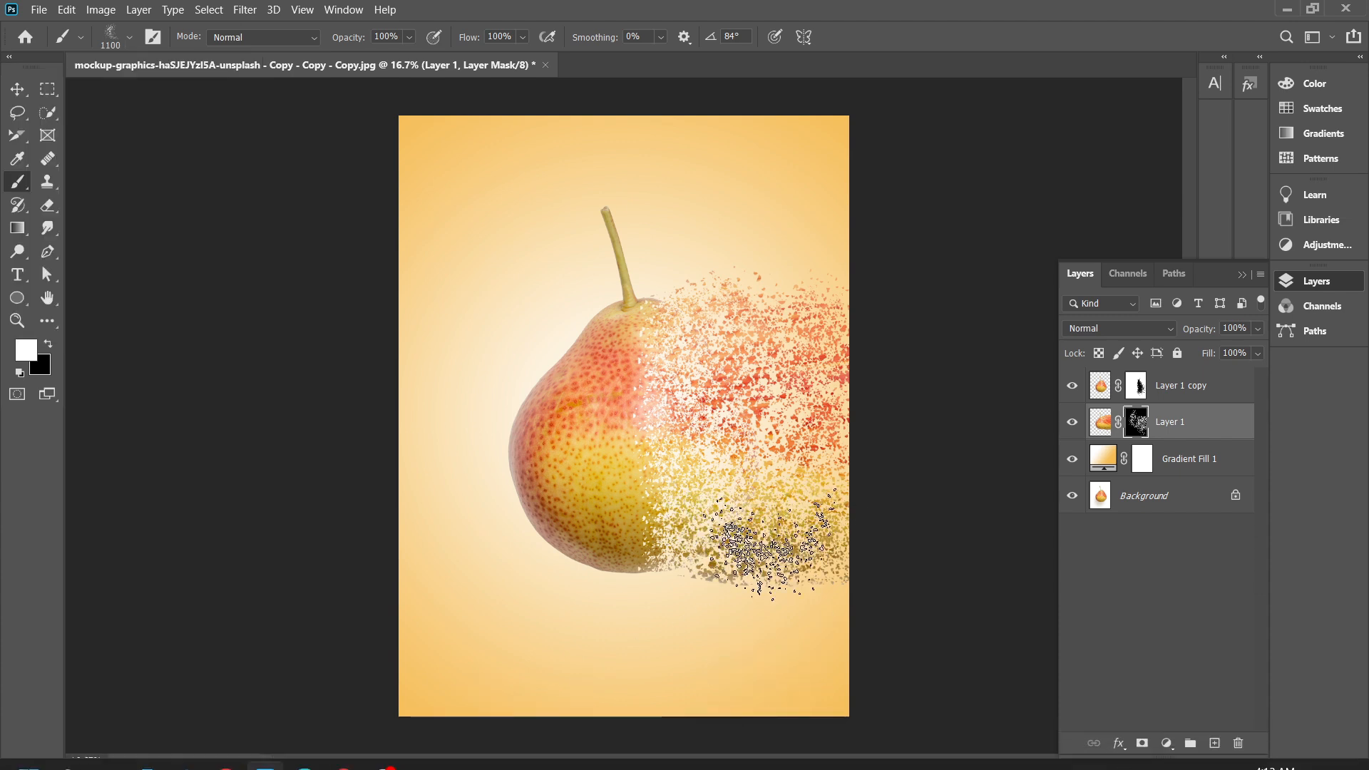